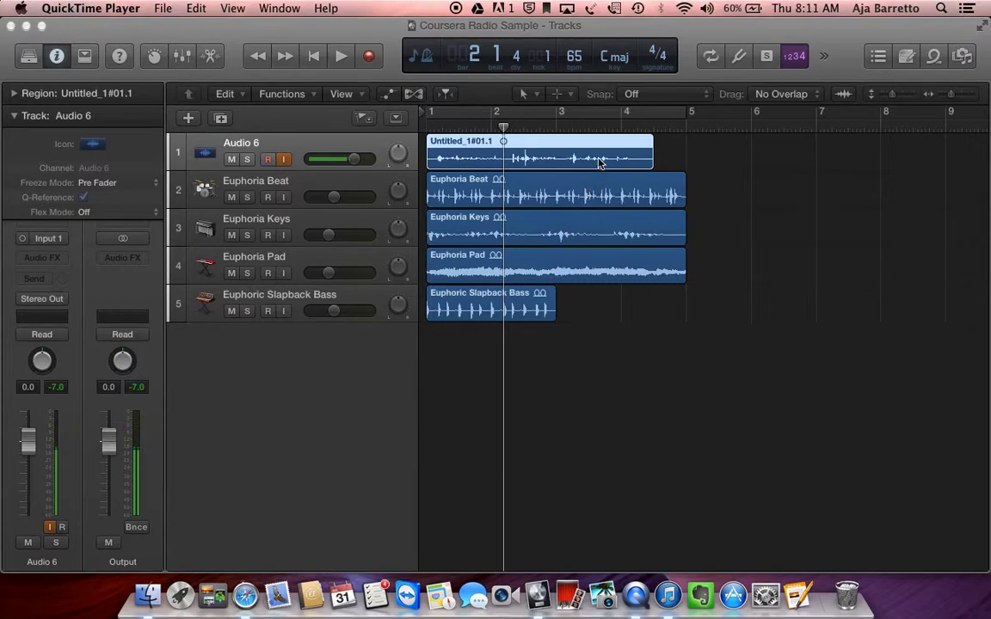
# Trim the Audio 6 voice region so it starts at bar 1 and ends just past bar 4.
pyautogui.click(648, 164)
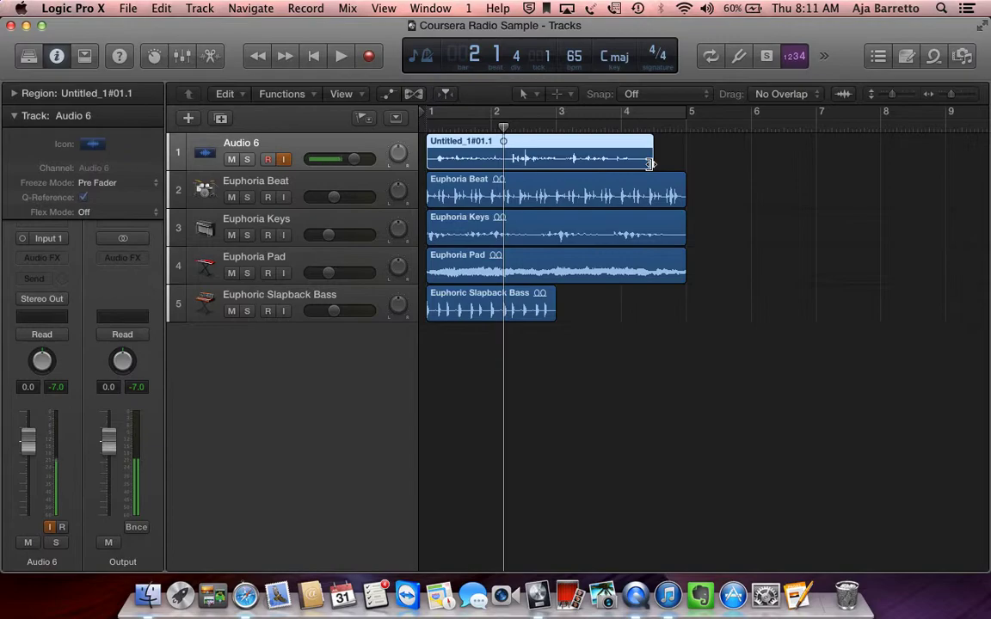
pyautogui.press('super+Right')
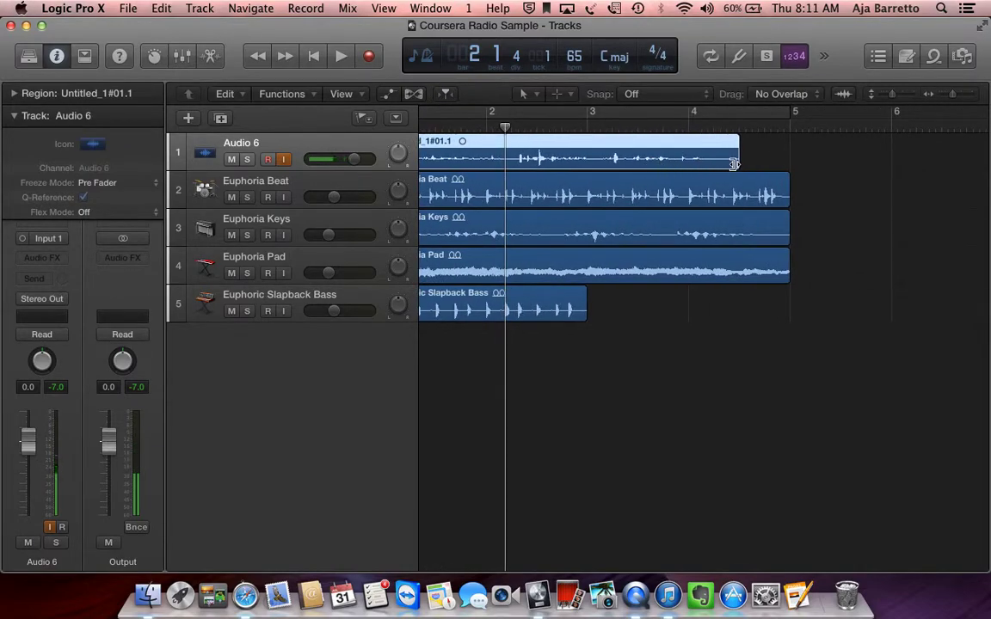
pyautogui.moveTo(734, 165); pyautogui.dragTo(711, 164)
pyautogui.hscroll(-1, 710, 165)
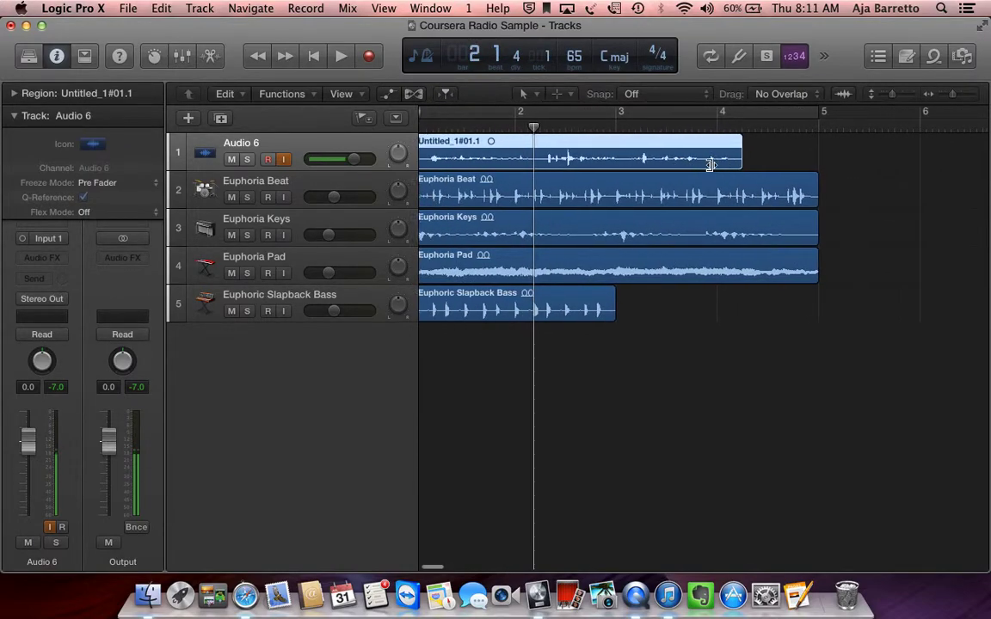
pyautogui.hscroll(-1, 710, 165)
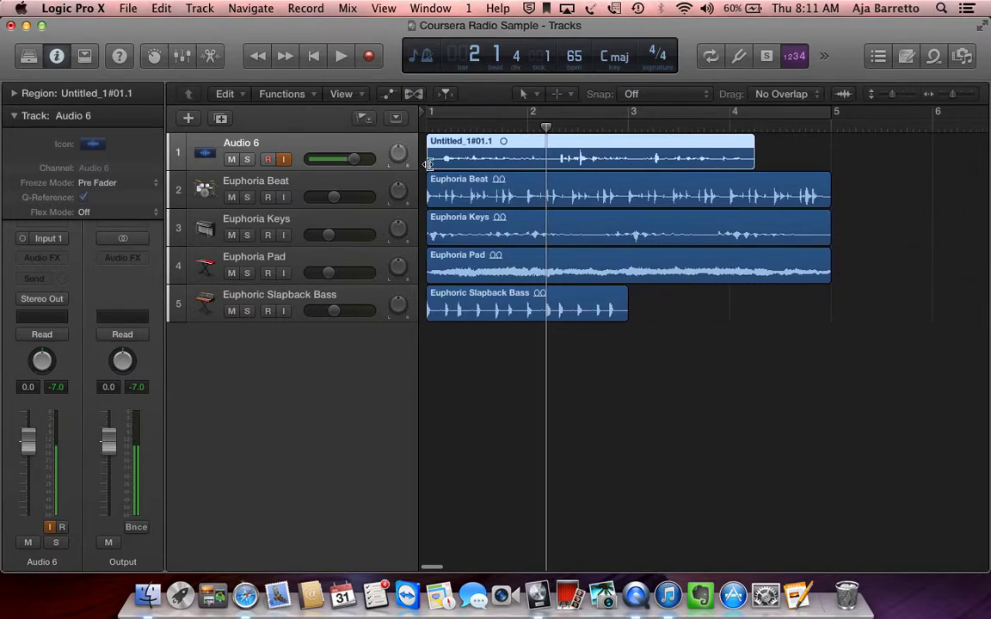
pyautogui.moveTo(428, 165)
pyautogui.mouseDown()
pyautogui.moveTo(439, 169)
pyautogui.moveTo(428, 169)
pyautogui.mouseUp()
pyautogui.moveTo(753, 161)
pyautogui.mouseDown()
pyautogui.moveTo(818, 161)
pyautogui.moveTo(751, 162)
pyautogui.mouseUp()
pyautogui.moveTo(427, 162); pyautogui.dragTo(469, 151)
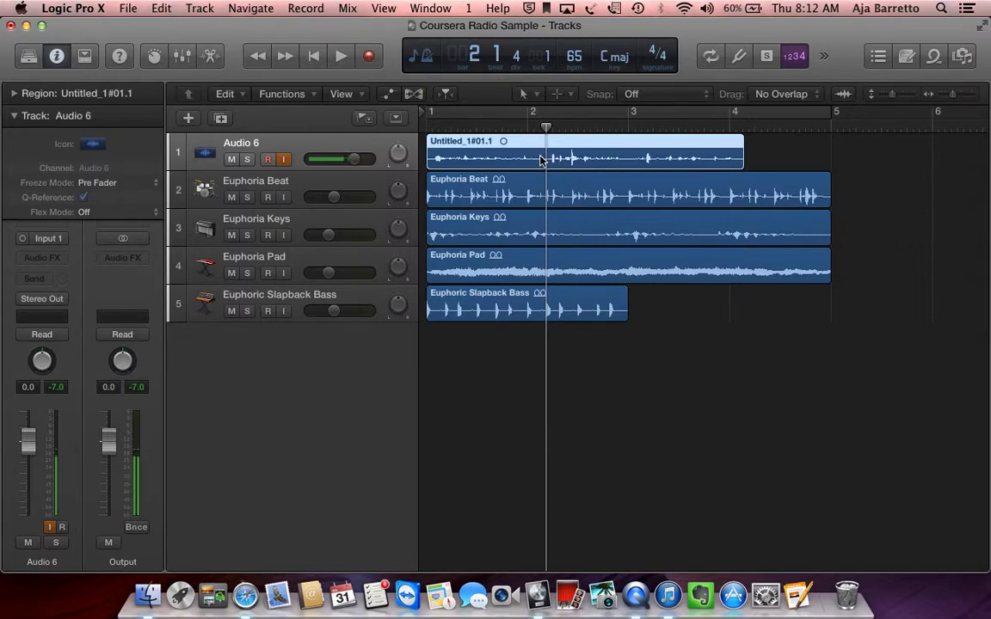
# Split the Audio 6 voice region with the Scissors Tool at the playhead near 2.1.3.
pyautogui.scroll(10, 540, 161)
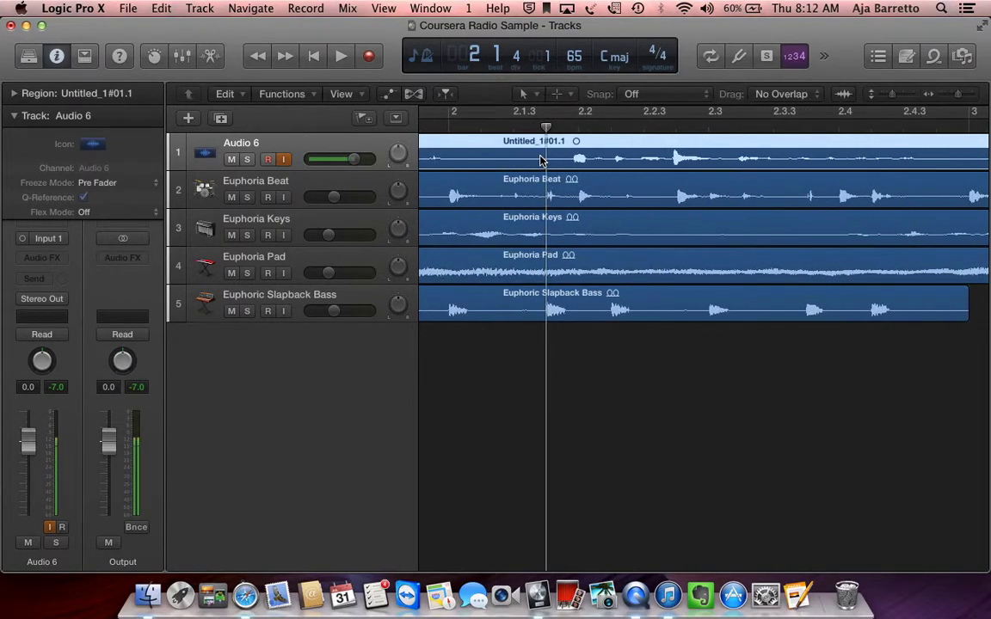
pyautogui.hscroll(-3, 540, 161)
pyautogui.click(568, 128)
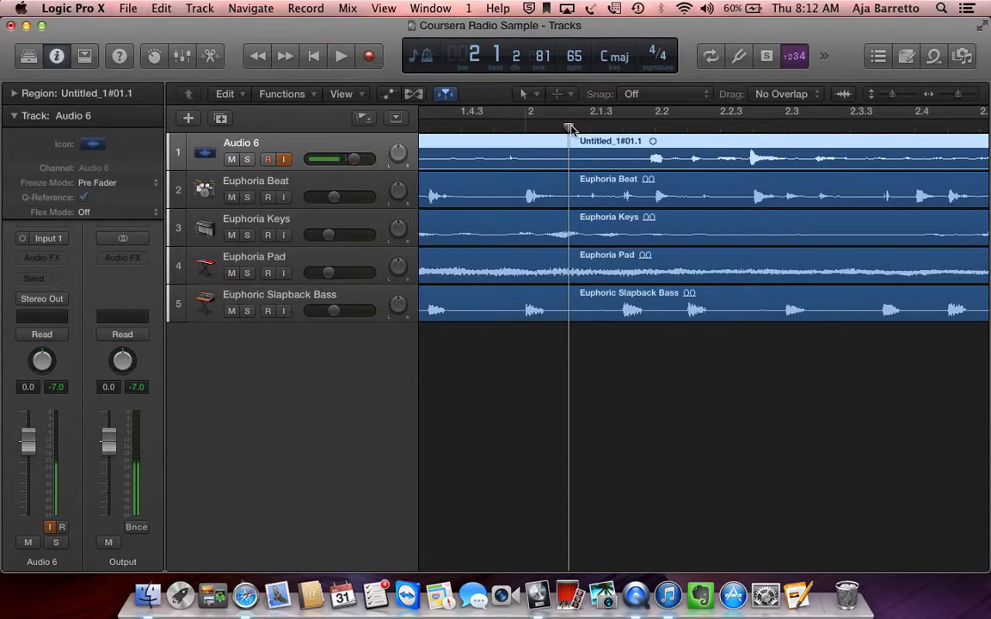
pyautogui.moveTo(570, 129)
pyautogui.mouseDown()
pyautogui.moveTo(560, 126)
pyautogui.moveTo(588, 127)
pyautogui.mouseUp()
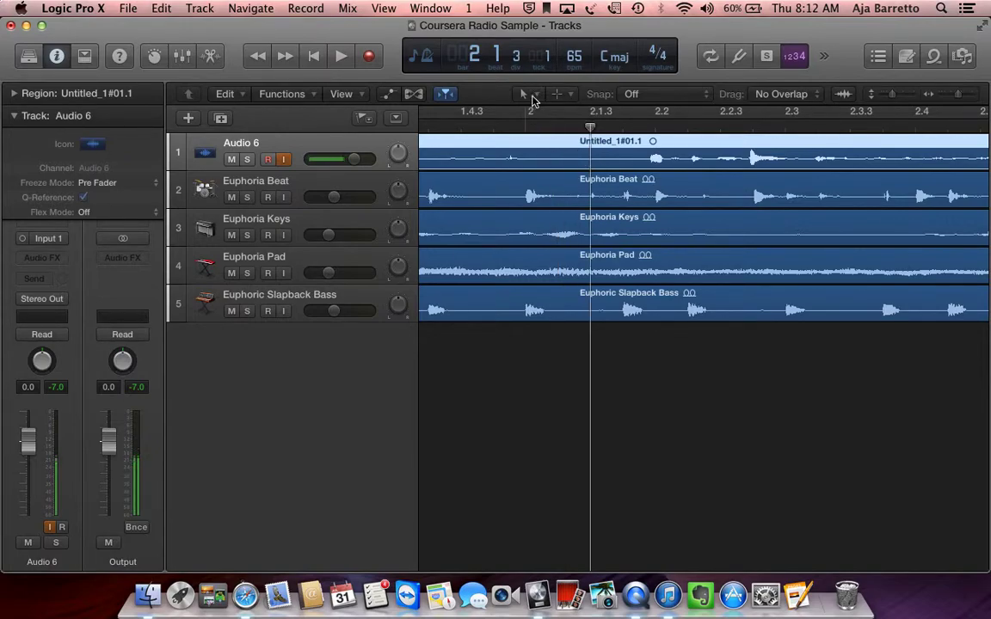
pyautogui.click(531, 95)
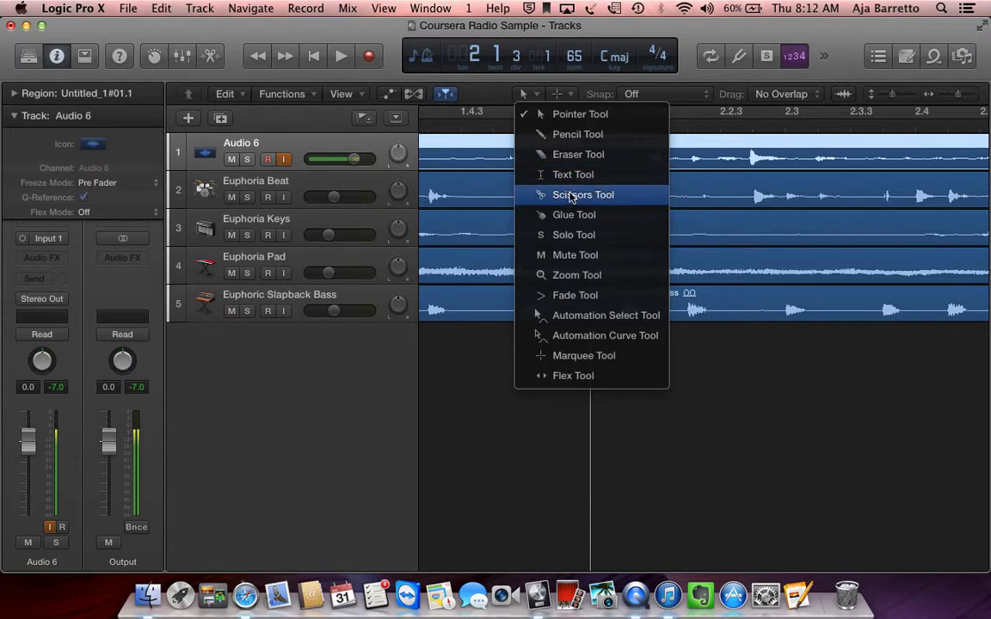
pyautogui.click(578, 194)
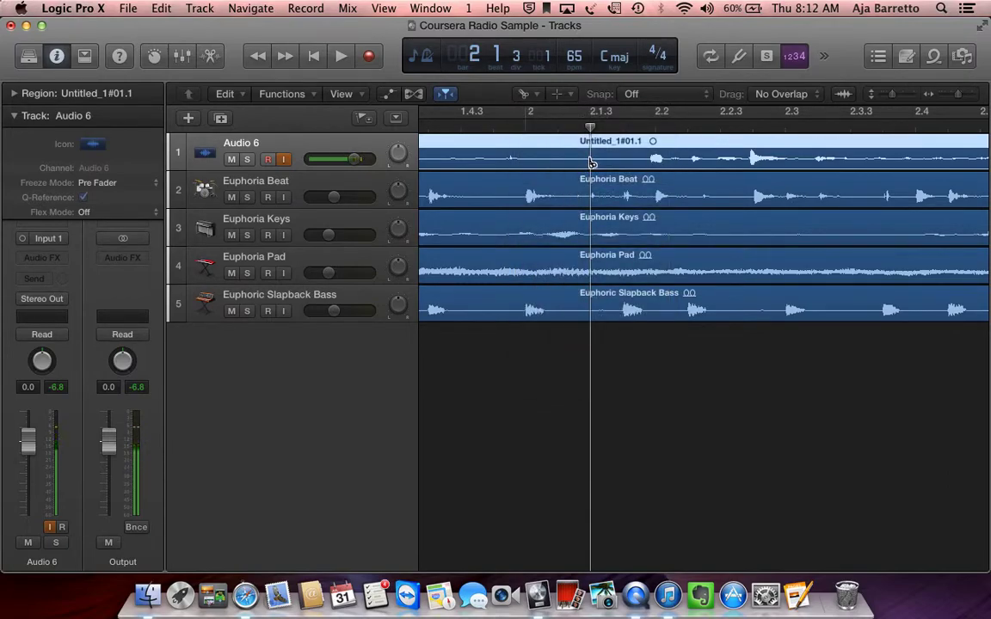
pyautogui.click(590, 162)
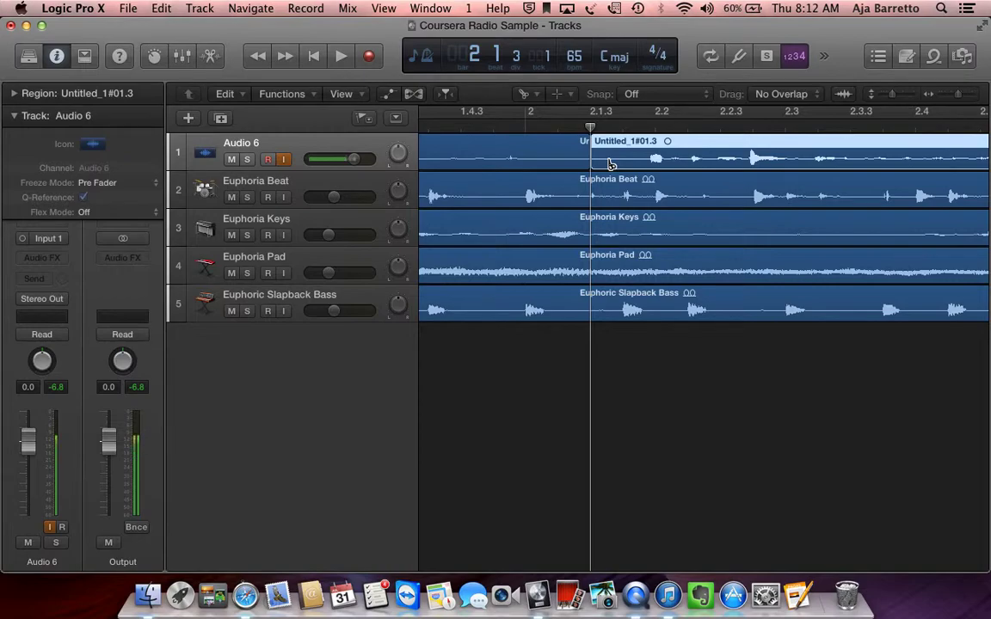
# Trim the split point and slide piece Untitled_1#01.3 left to meet the first part.
pyautogui.click(527, 95)
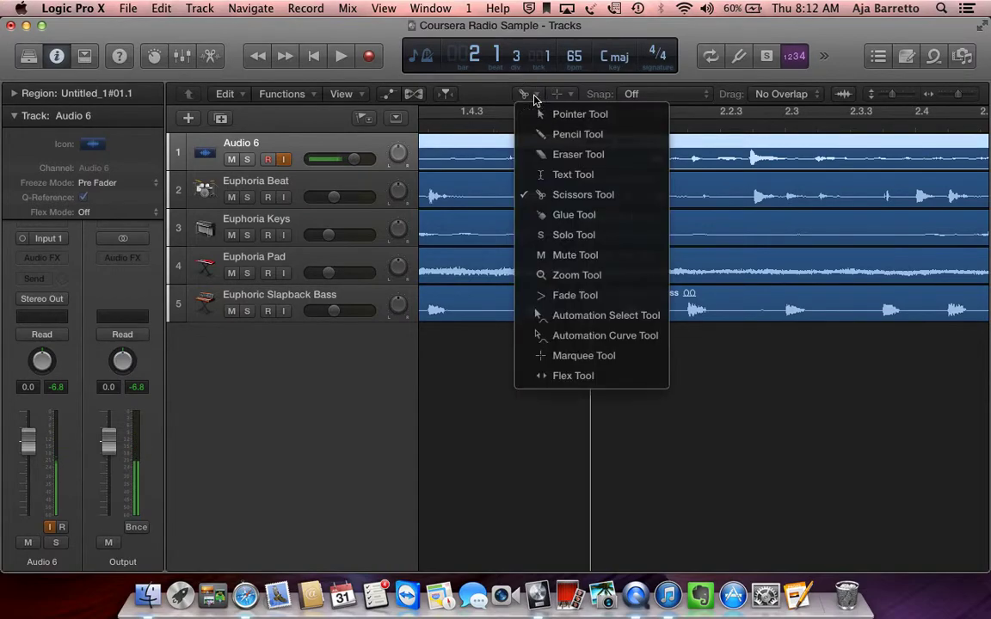
pyautogui.click(543, 114)
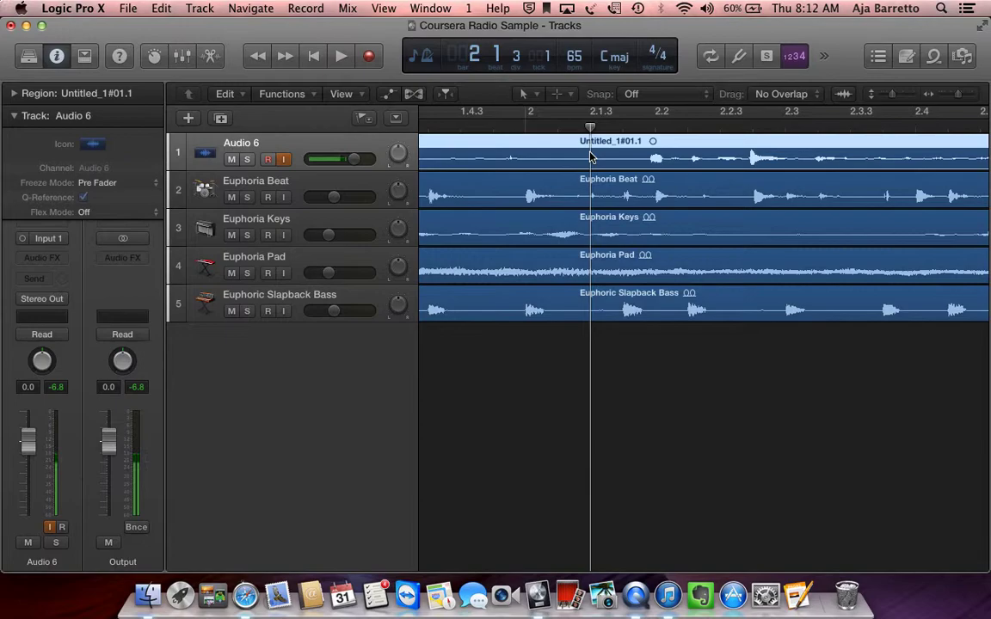
pyautogui.click(590, 156)
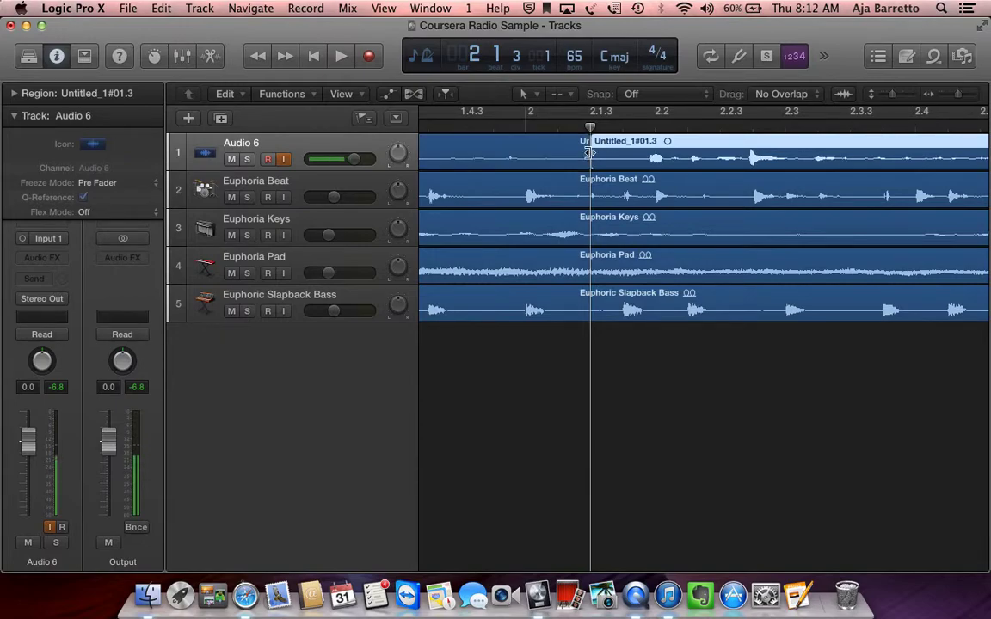
pyautogui.moveTo(588, 158); pyautogui.dragTo(639, 172)
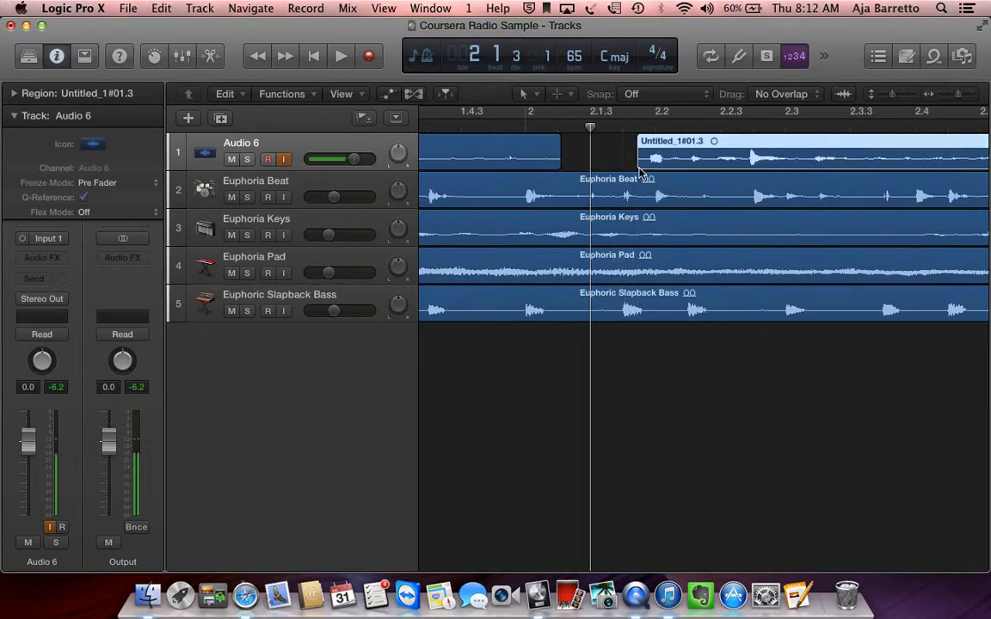
pyautogui.moveTo(641, 155); pyautogui.dragTo(582, 147)
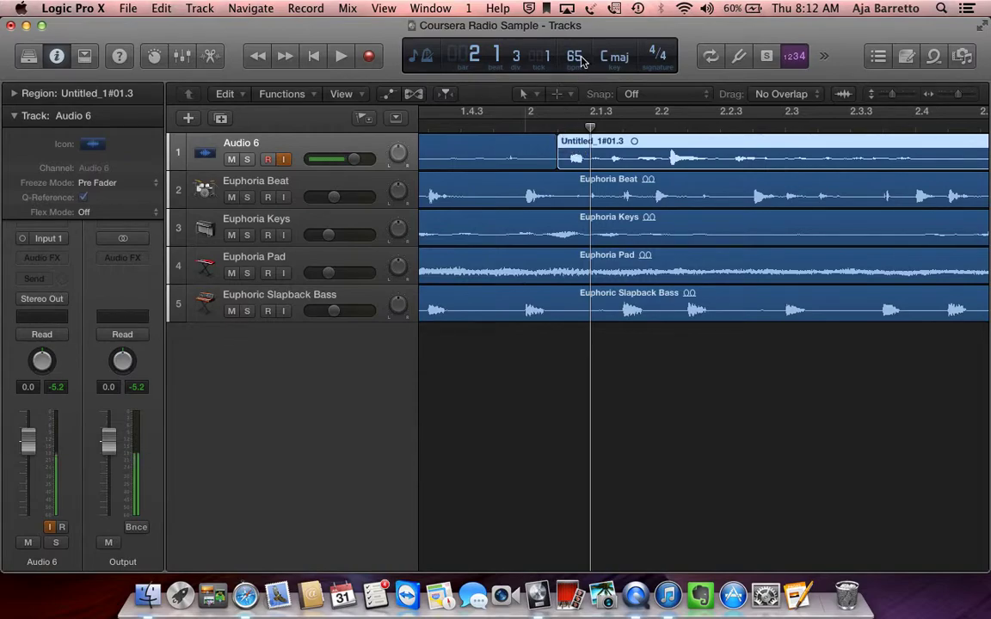
# Draw a short crossfade with the Fade Tool where Untitled_1#01.2 meets Untitled_1#01.3.
pyautogui.press('super+Right')
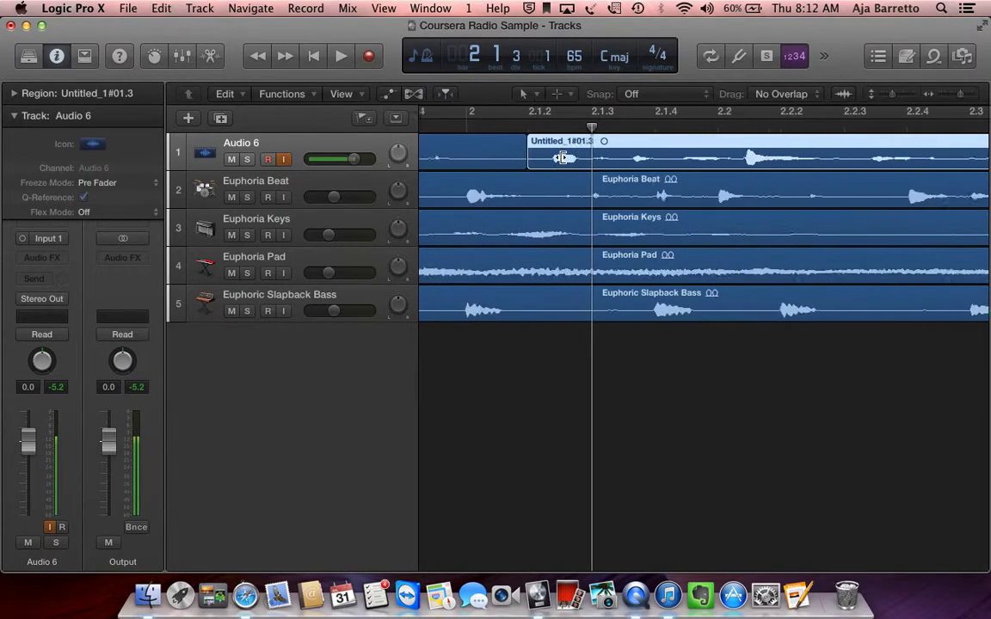
pyautogui.click(528, 95)
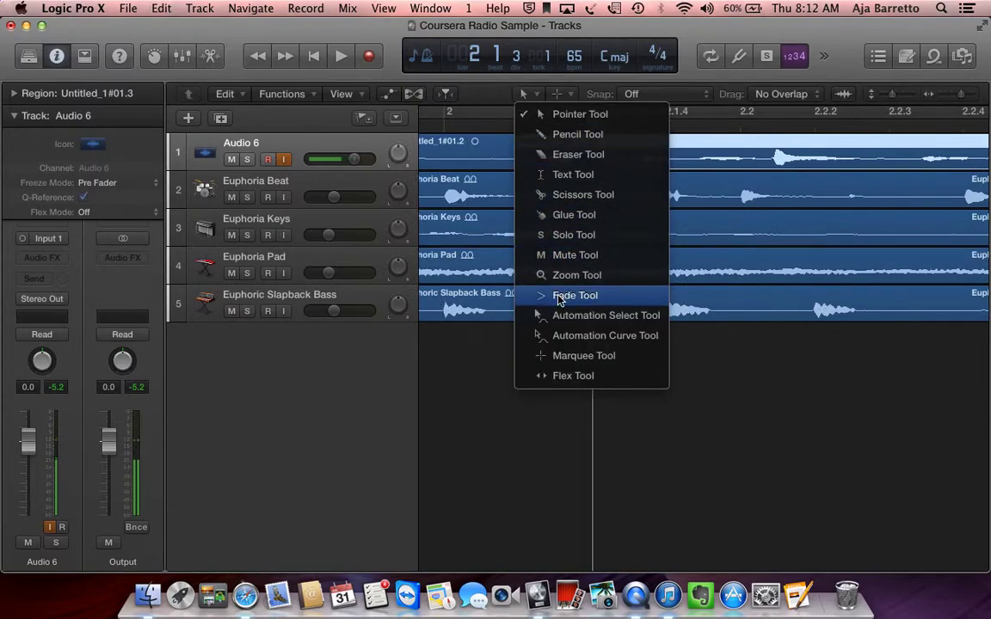
pyautogui.click(560, 295)
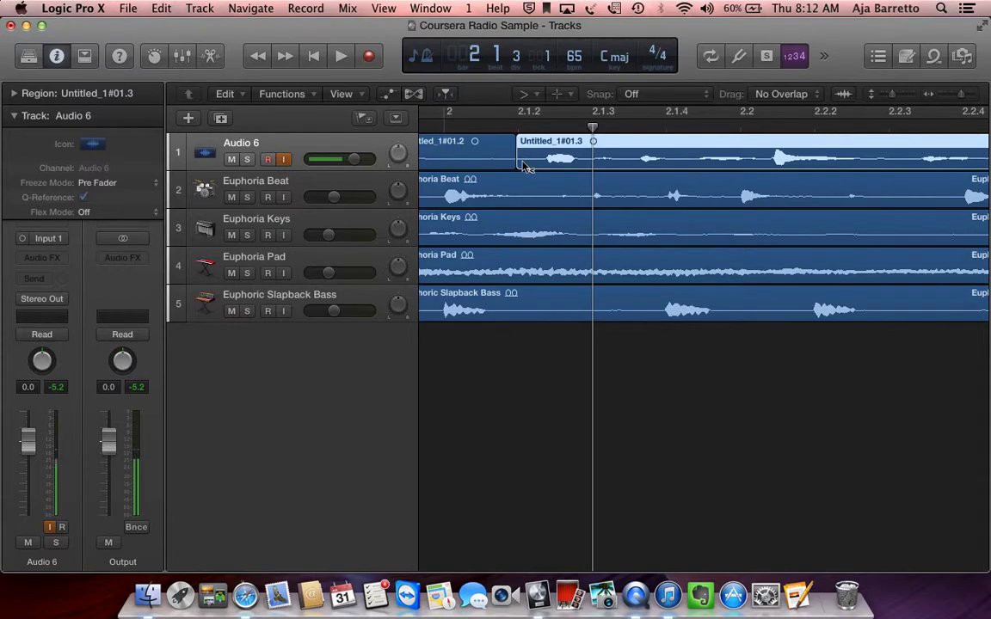
pyautogui.moveTo(512, 159); pyautogui.dragTo(522, 157)
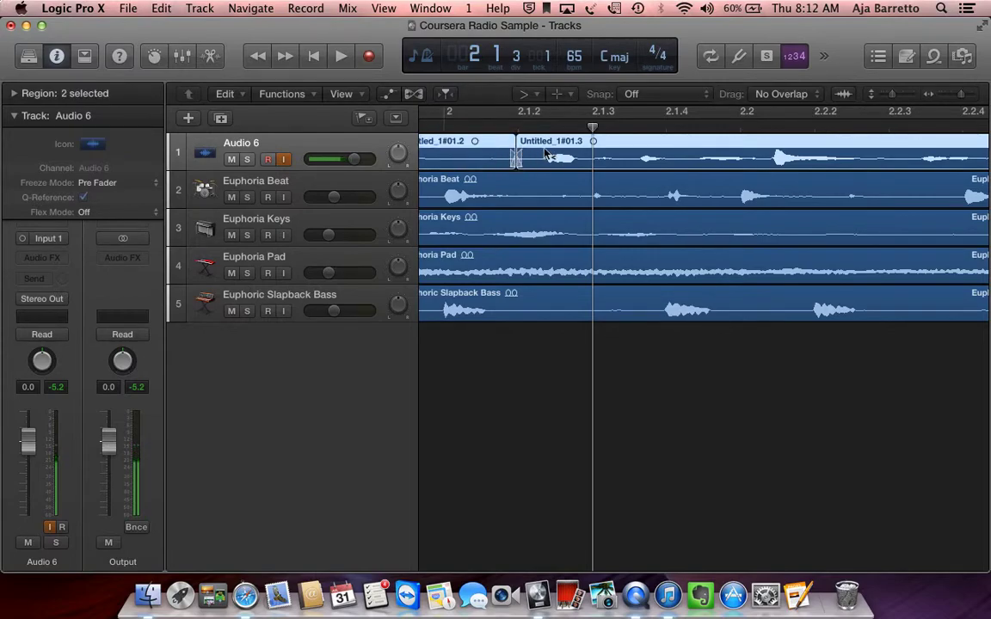
pyautogui.hscroll(-3, 545, 152)
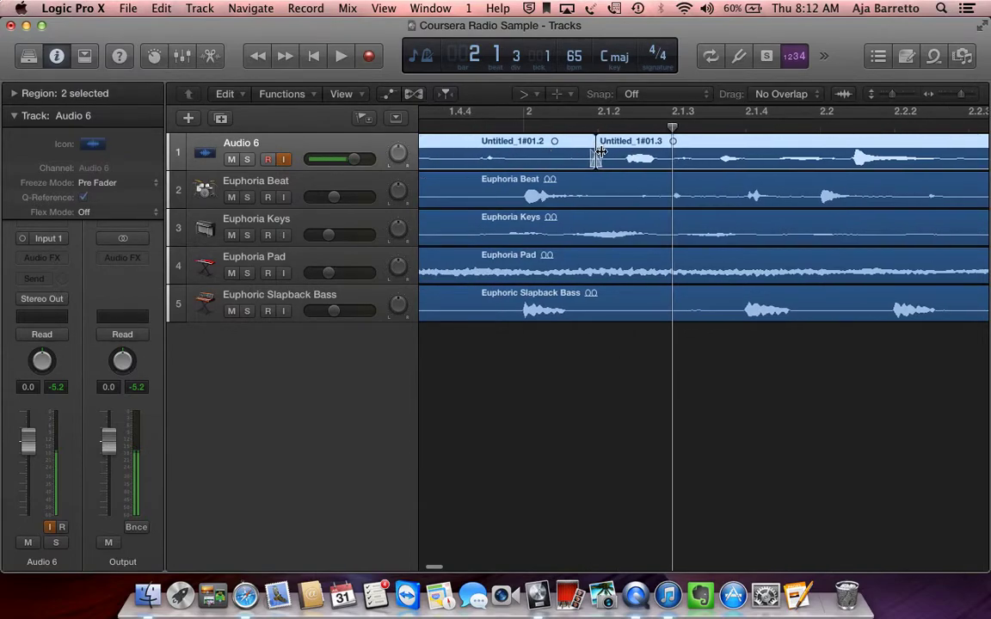
pyautogui.moveTo(601, 153)
pyautogui.mouseDown()
pyautogui.moveTo(613, 154)
pyautogui.moveTo(579, 151)
pyautogui.moveTo(621, 155)
pyautogui.moveTo(588, 150)
pyautogui.moveTo(599, 153)
pyautogui.mouseUp()
pyautogui.moveTo(593, 157); pyautogui.dragTo(593, 155)
# Glue both Audio 6 pieces into a new audio file, Untitled_1#01 merged_2, then return to the Pointer Tool.
pyautogui.click(531, 95)
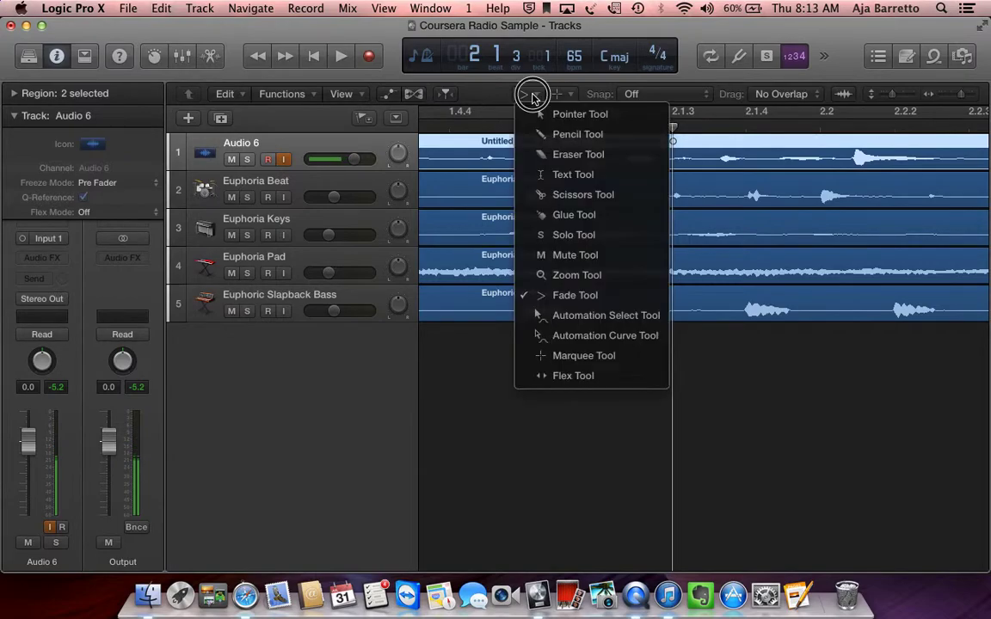
pyautogui.click(568, 215)
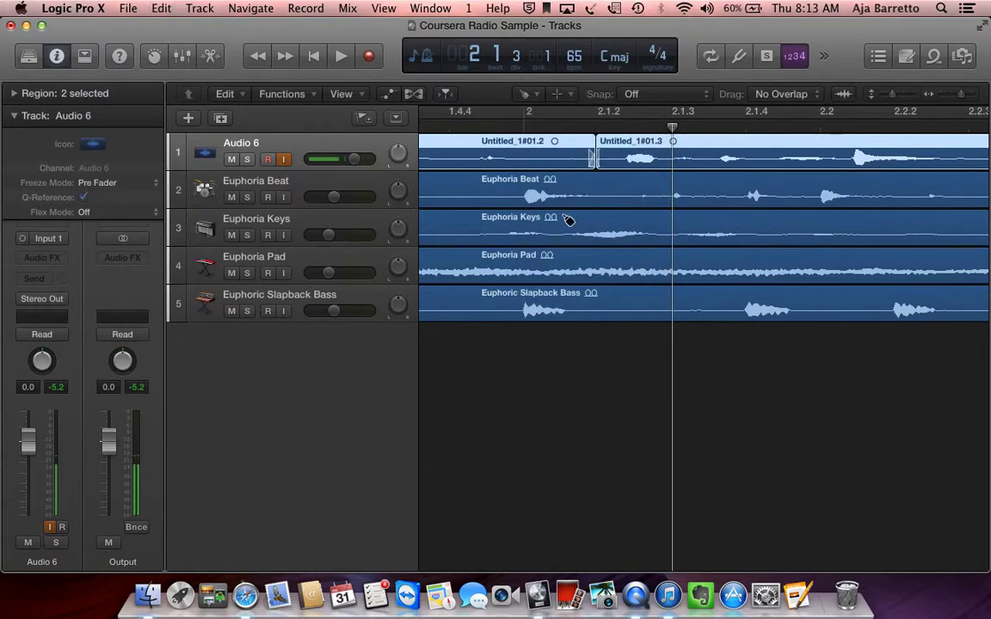
pyautogui.click(563, 152)
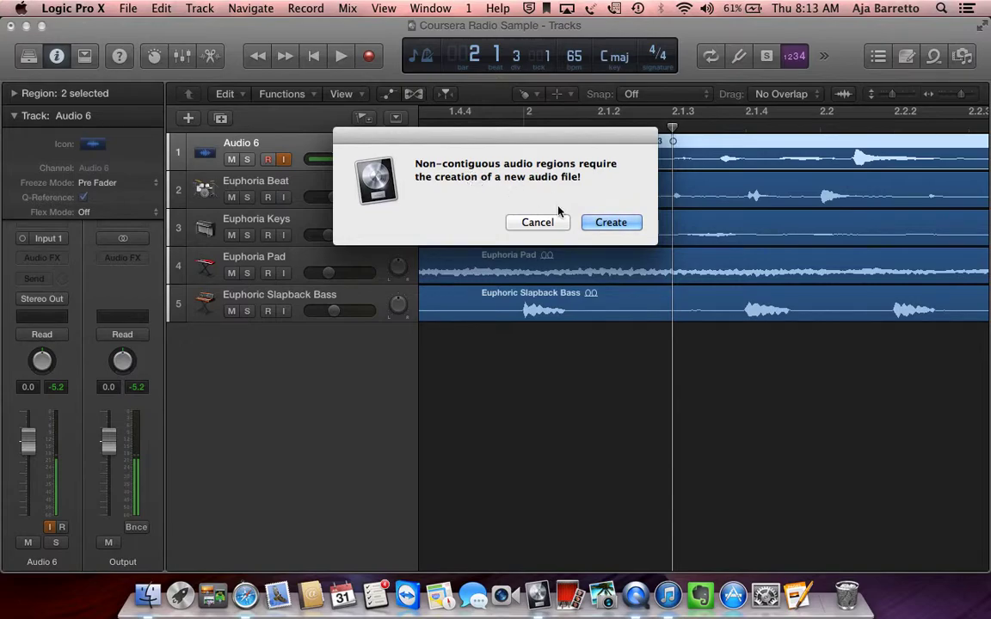
pyautogui.click(606, 222)
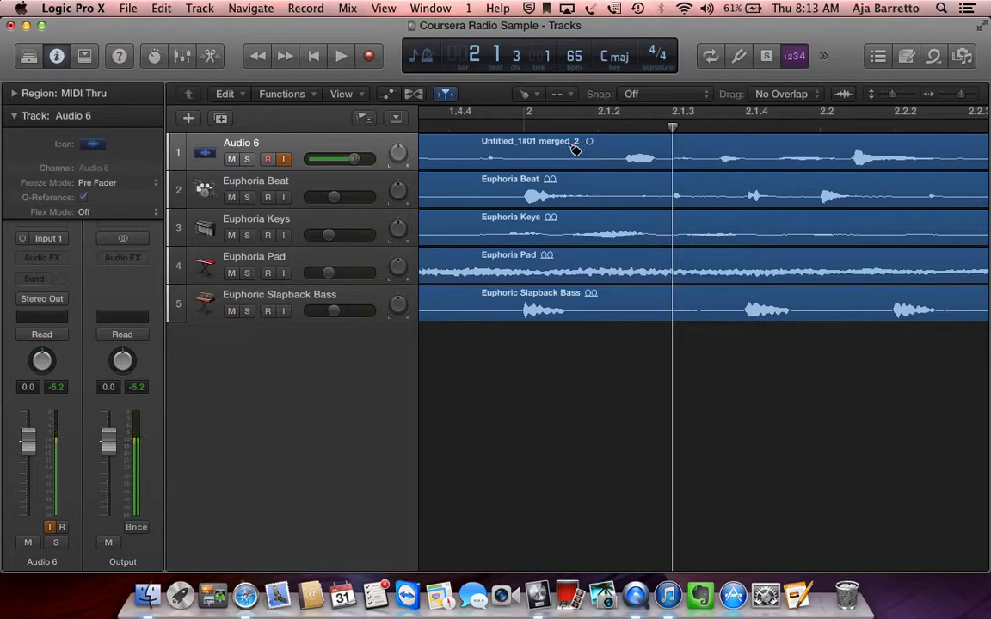
pyautogui.click(534, 102)
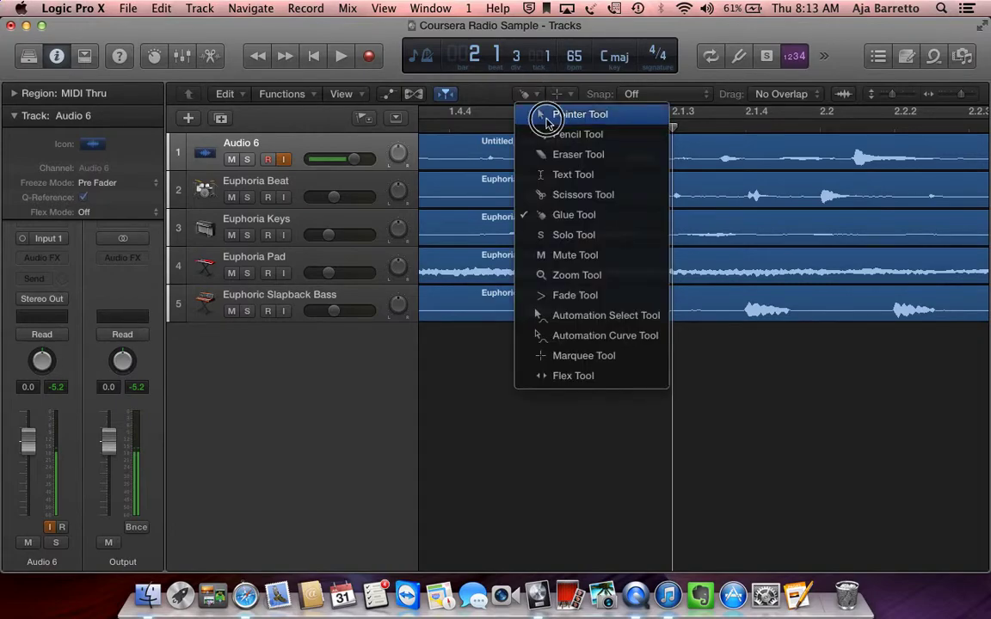
pyautogui.click(541, 114)
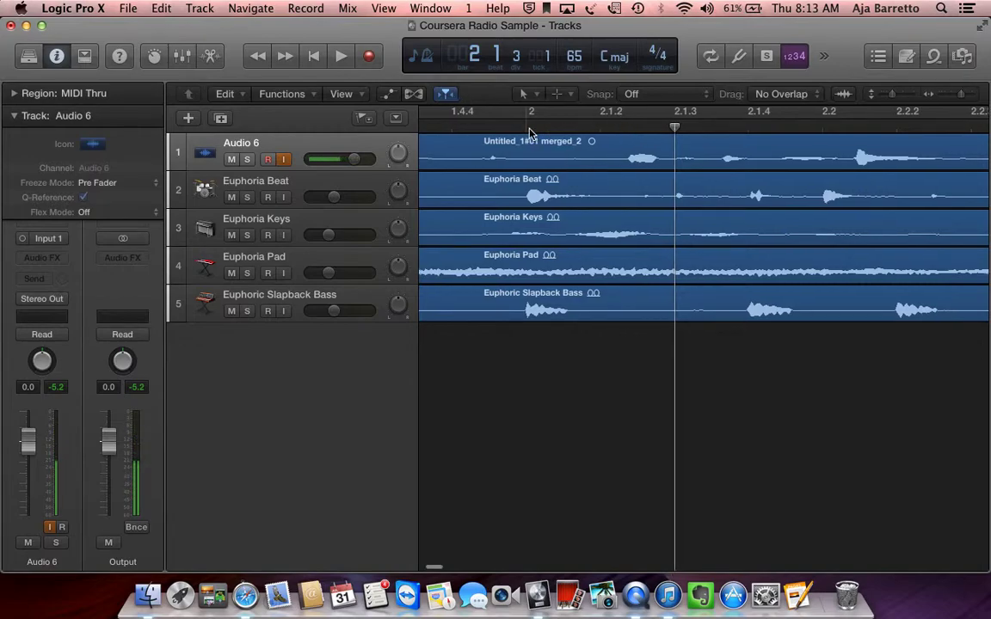
# Set snapping to Smart and select the Untitled_1#01 merged_2 region.
pyautogui.hscroll(-1, 490, 134)
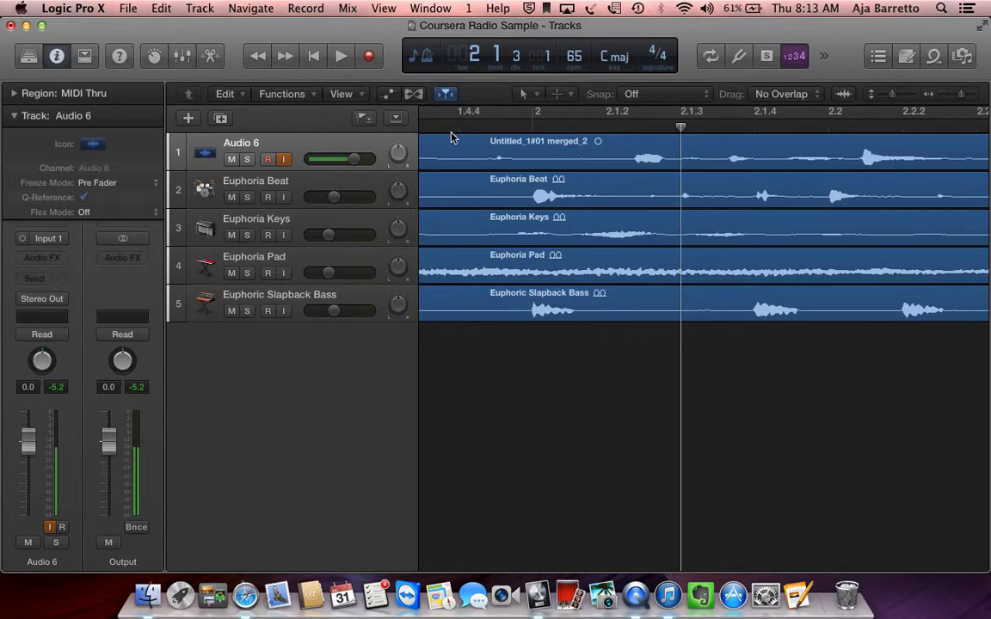
pyautogui.click(600, 93)
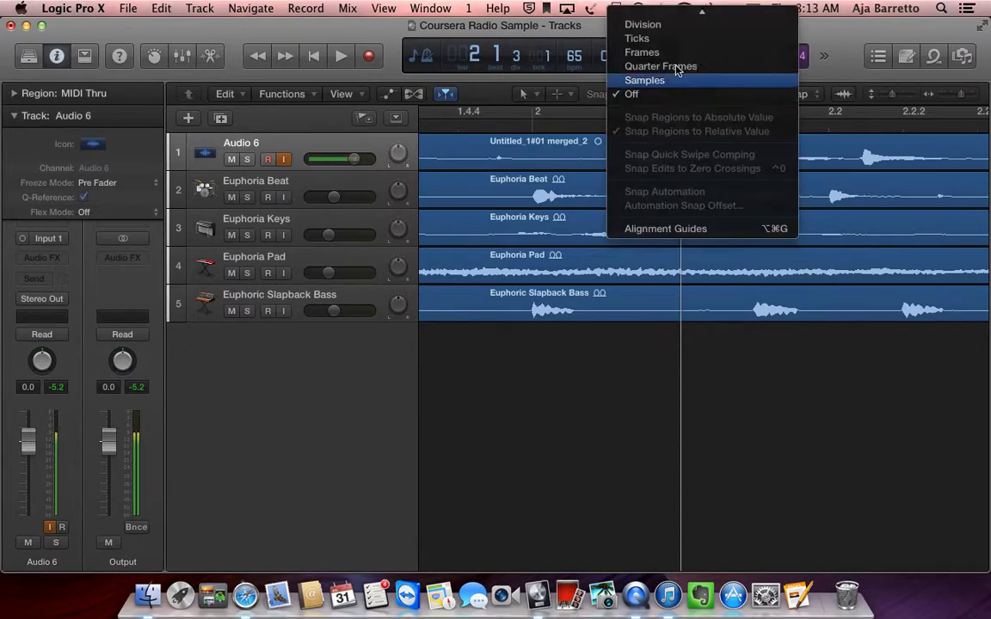
pyautogui.moveTo(680, 14)
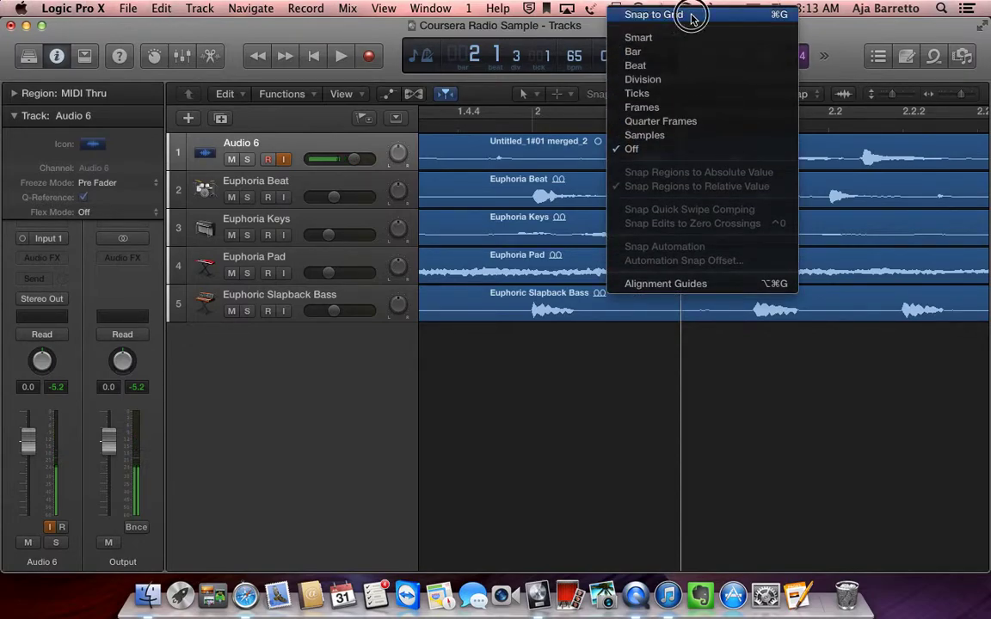
pyautogui.click(638, 37)
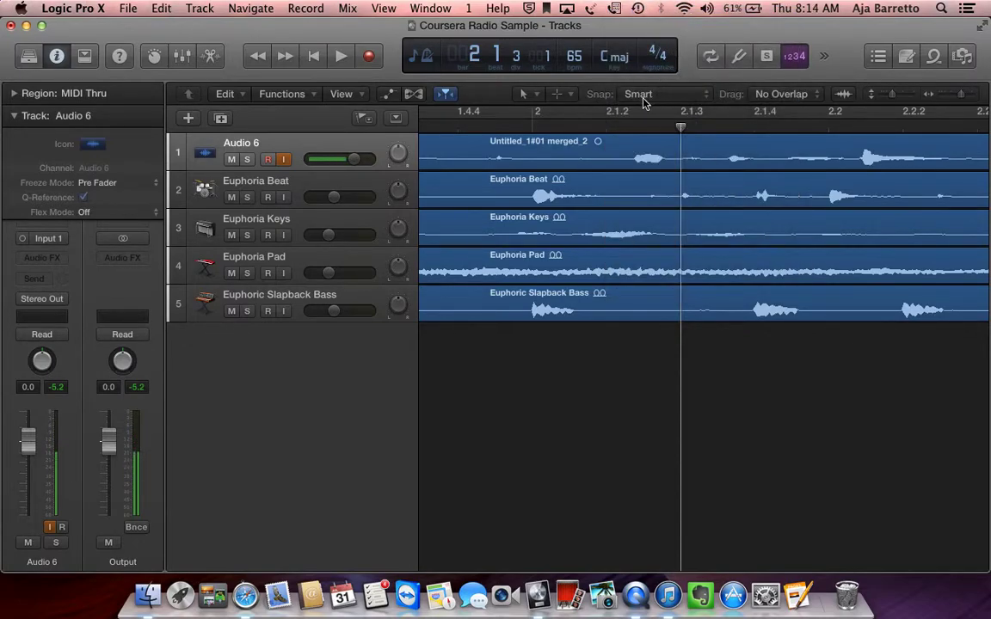
pyautogui.hscroll(-10, 532, 148)
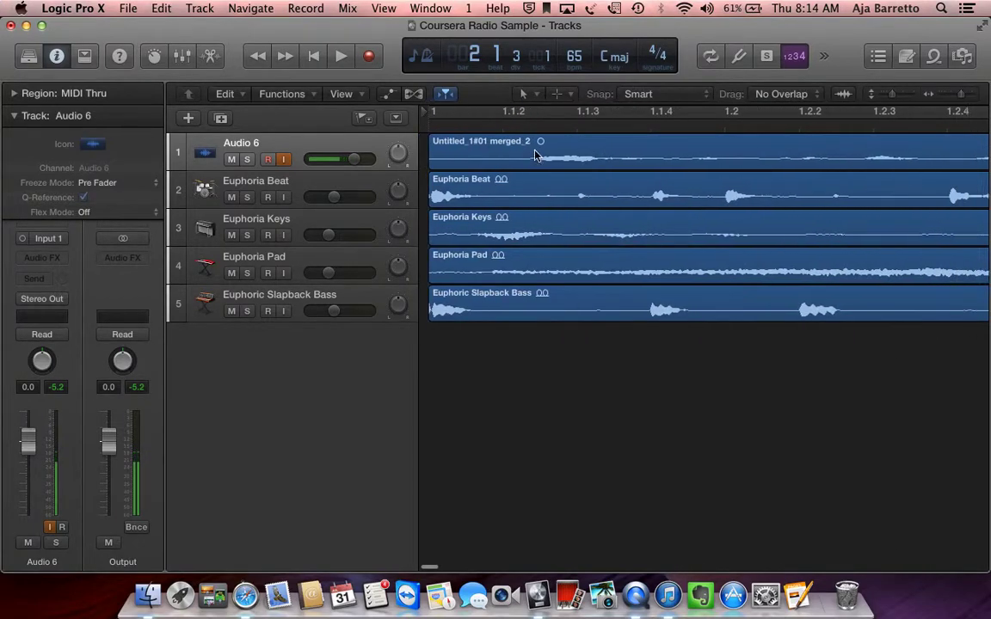
pyautogui.scroll(-5, 542, 181)
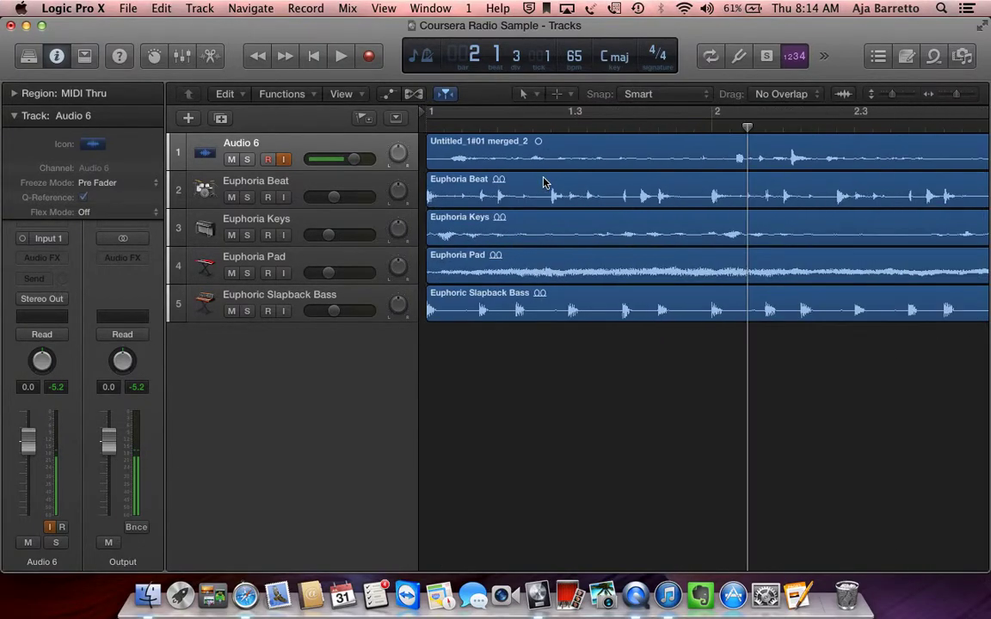
pyautogui.click(460, 158)
# Turn snapping off and nudge Untitled_1#01 merged_2 to start just after bar 1.
pyautogui.scroll(2, 462, 157)
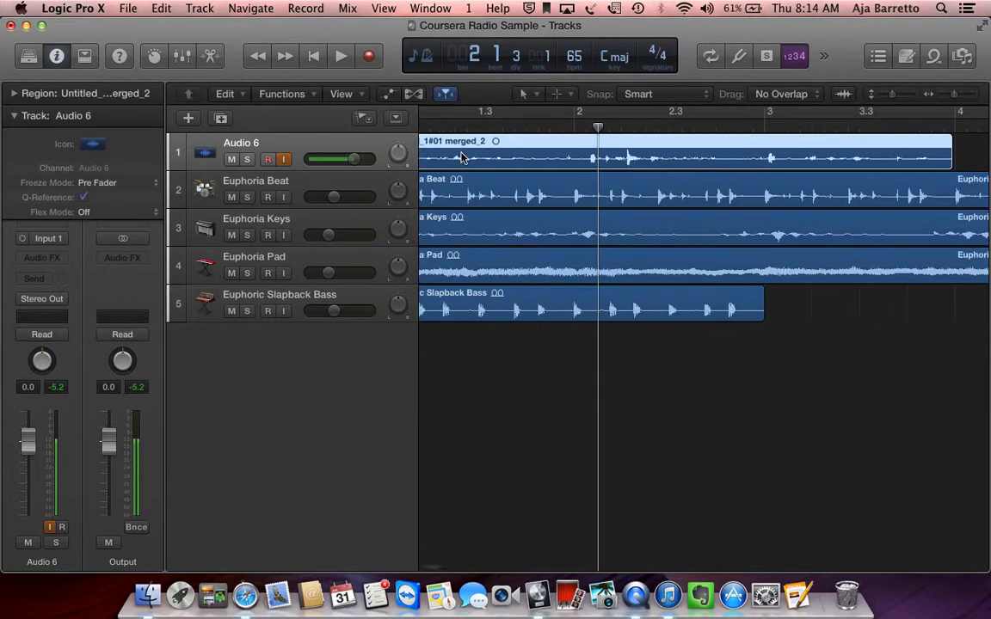
pyautogui.scroll(4, 461, 158)
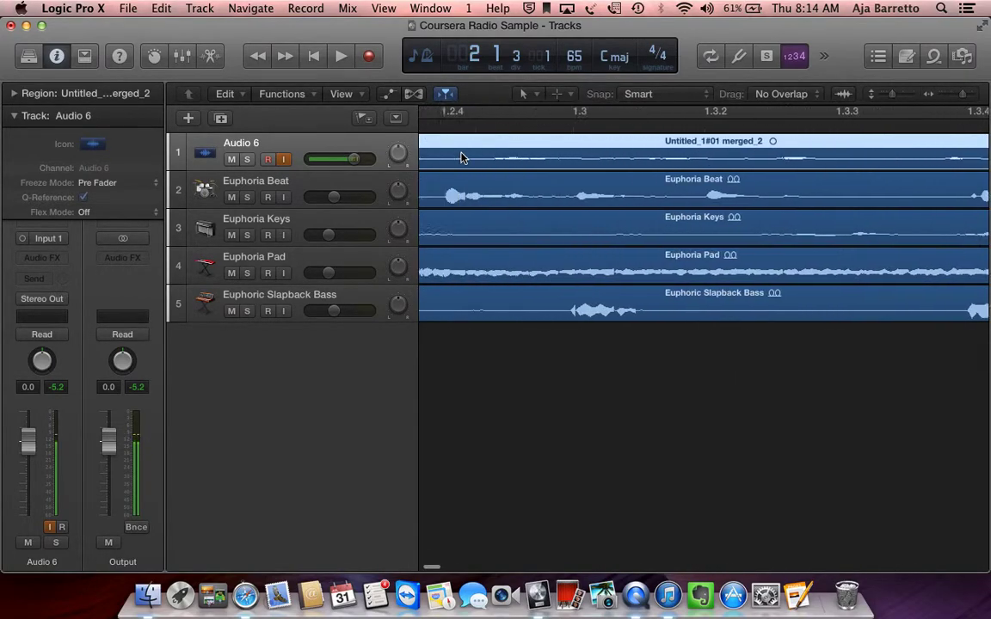
pyautogui.scroll(-4, 519, 172)
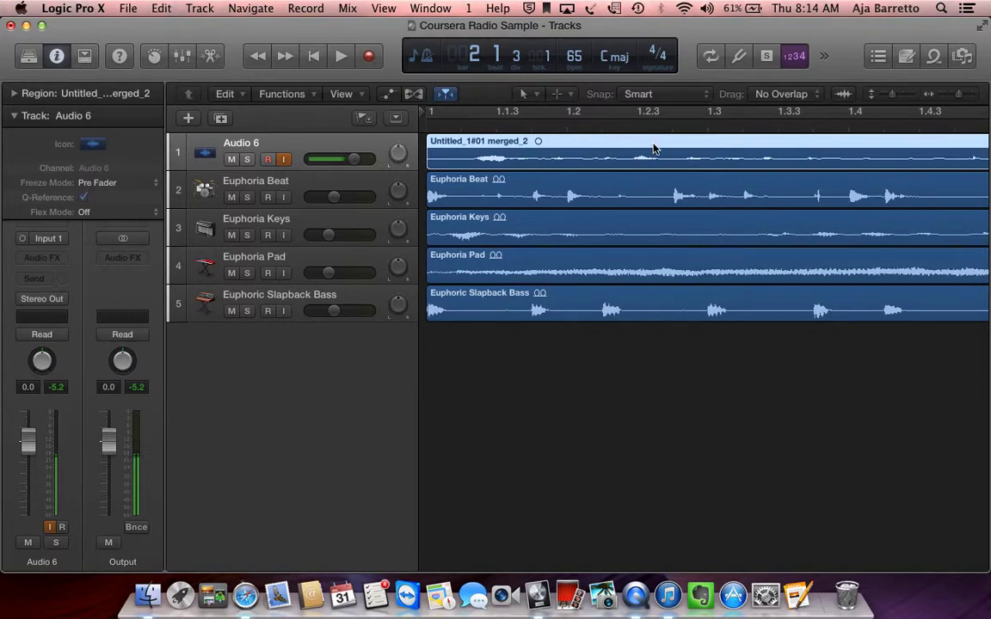
pyautogui.click(658, 96)
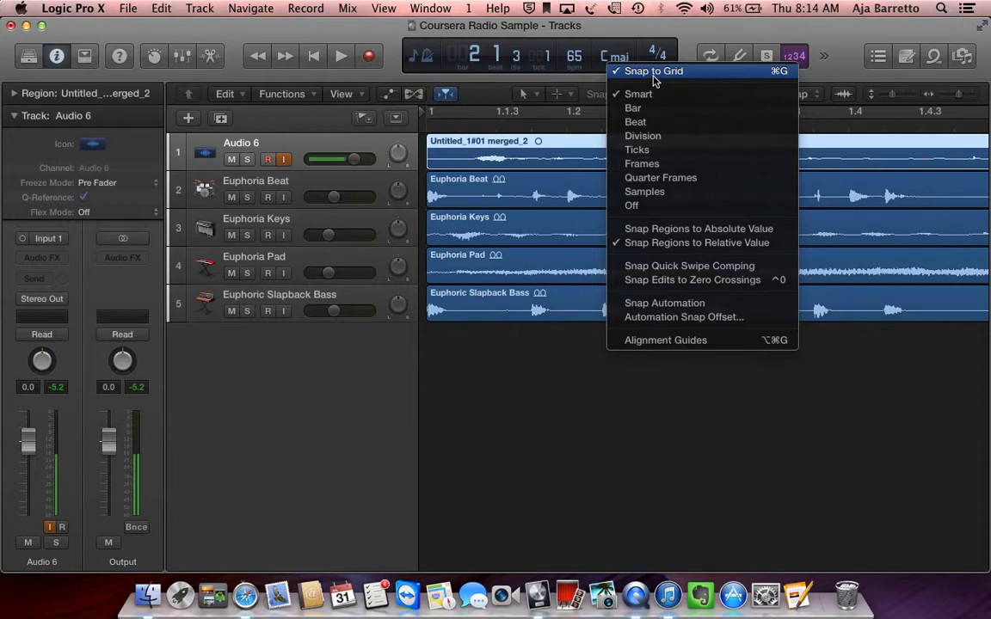
pyautogui.click(655, 74)
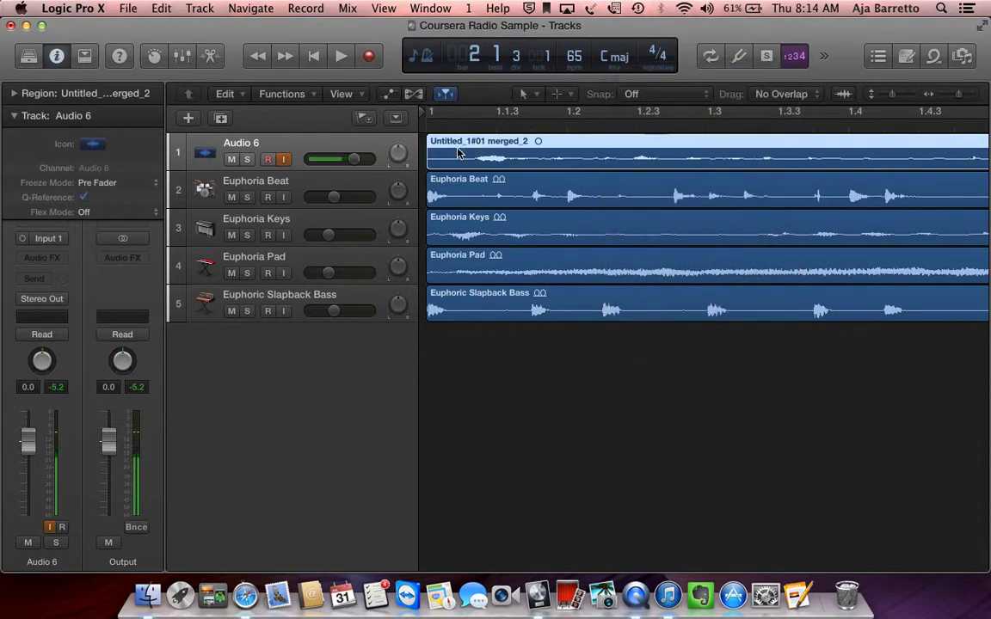
pyautogui.moveTo(447, 153); pyautogui.dragTo(463, 156)
pyautogui.press('super+Right')
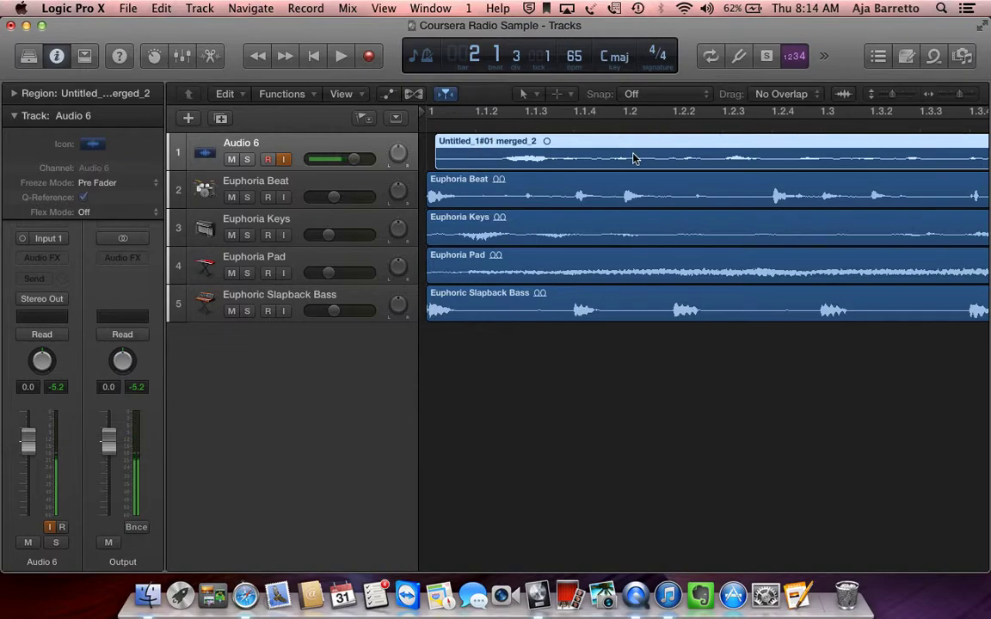
# Enable Cycle, play back the song's start, and set the cycle range to bars 1–5.
pyautogui.press('super+Left')
pyautogui.press('super+Left')
pyautogui.press('super+Left')
pyautogui.press('super+Left')
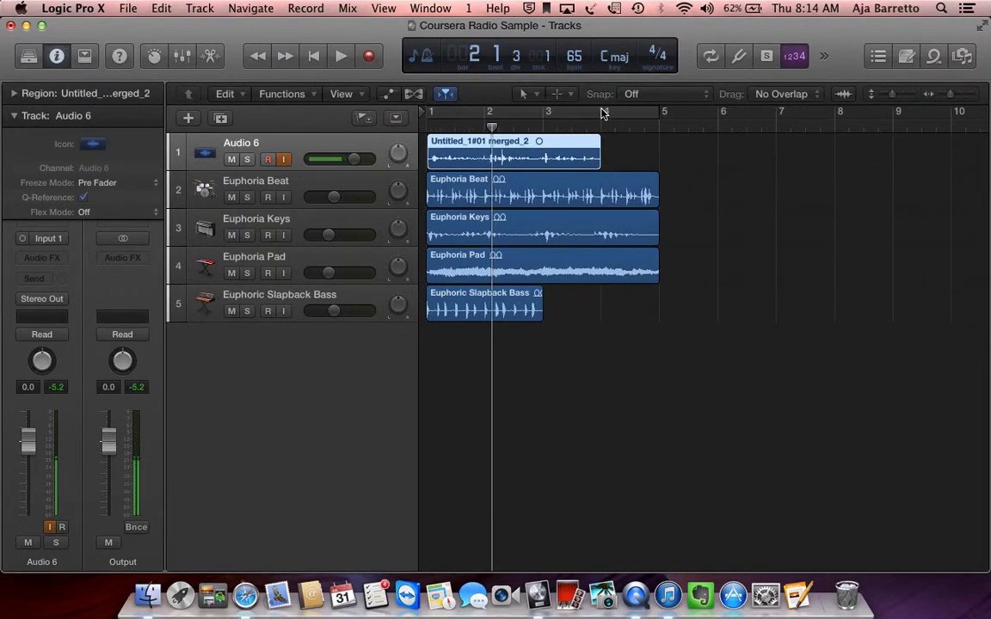
pyautogui.click(710, 57)
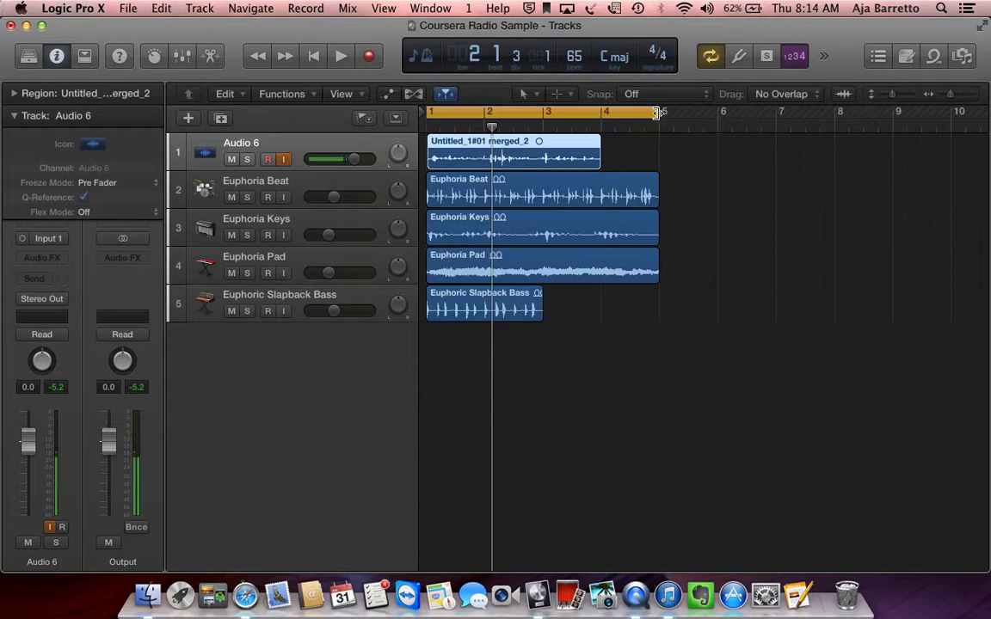
pyautogui.moveTo(658, 113); pyautogui.dragTo(453, 121)
pyautogui.press('space')
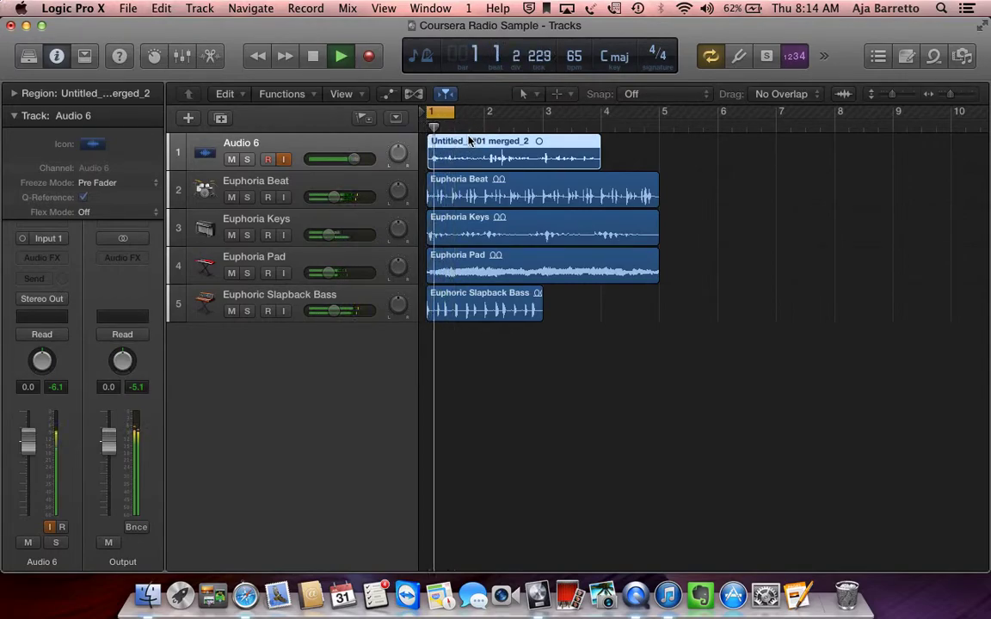
pyautogui.click(313, 60)
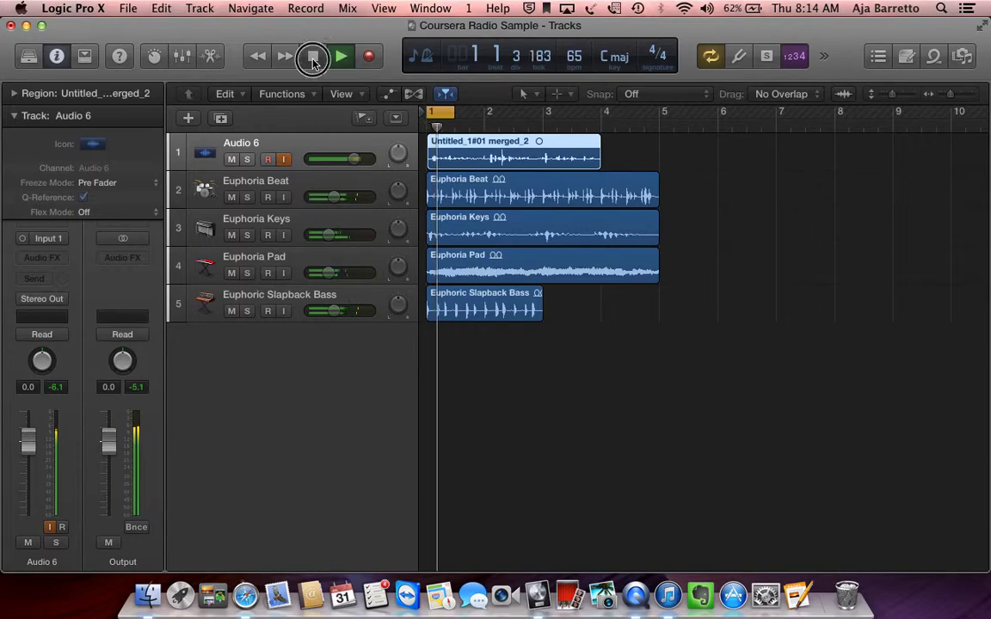
pyautogui.moveTo(449, 117); pyautogui.dragTo(662, 114)
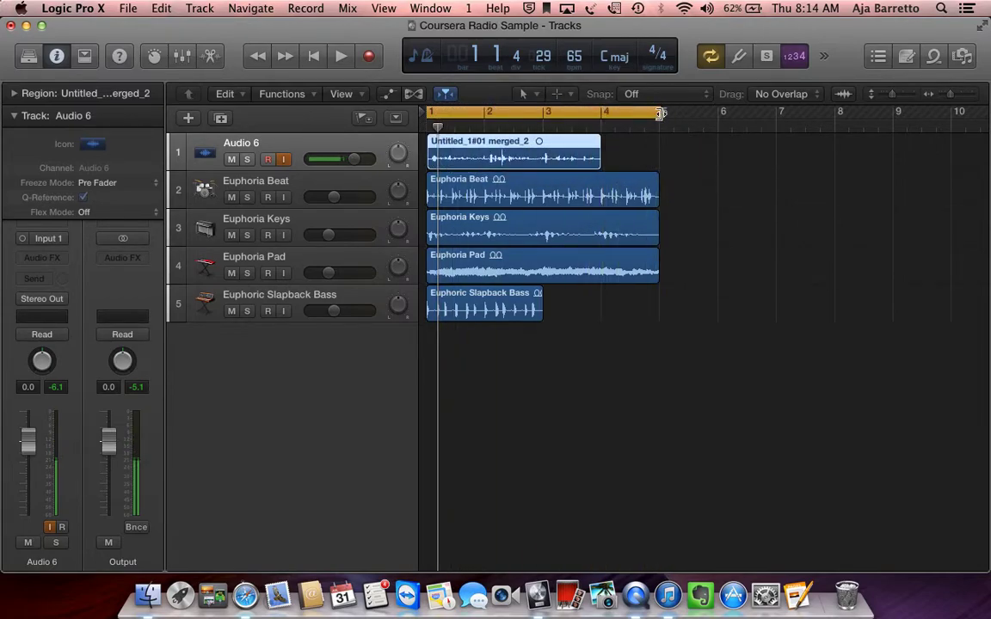
# Turn Cycle off and show the global tracks via Track > Global Tracks.
pyautogui.click(710, 60)
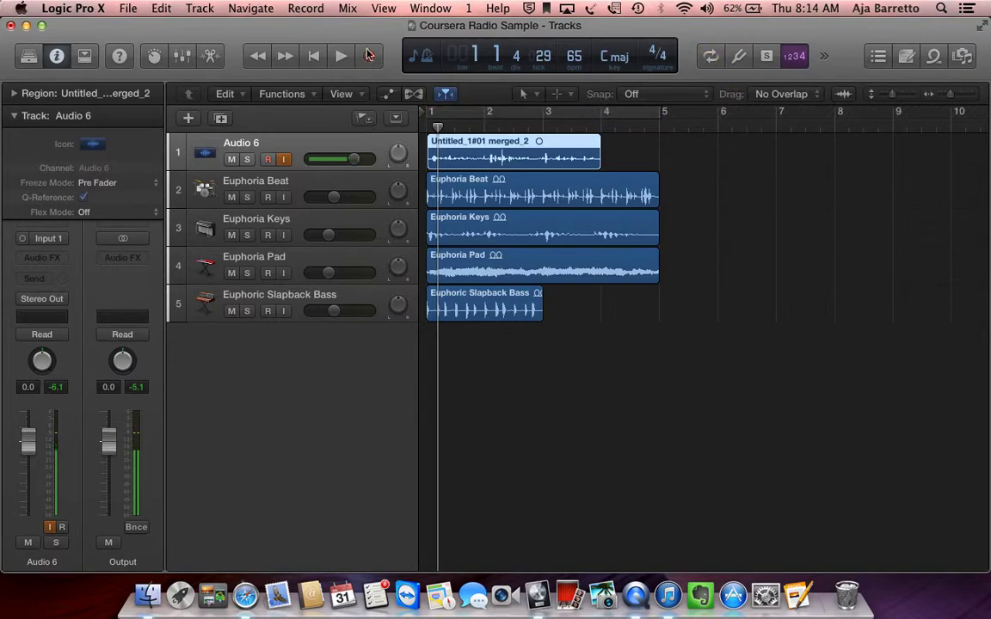
pyautogui.click(199, 9)
pyautogui.moveTo(231, 216)
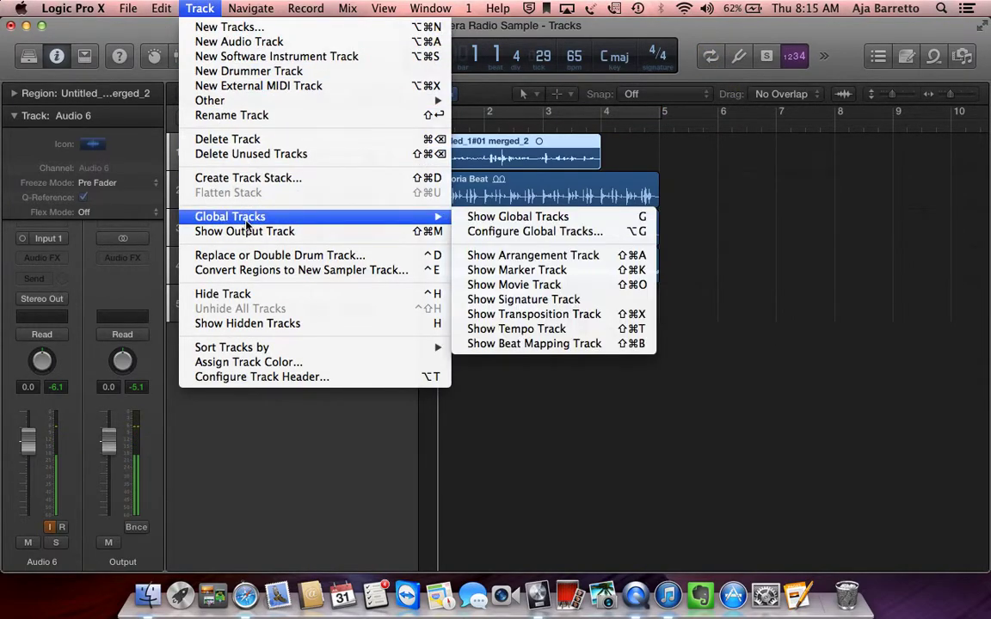
pyautogui.click(517, 218)
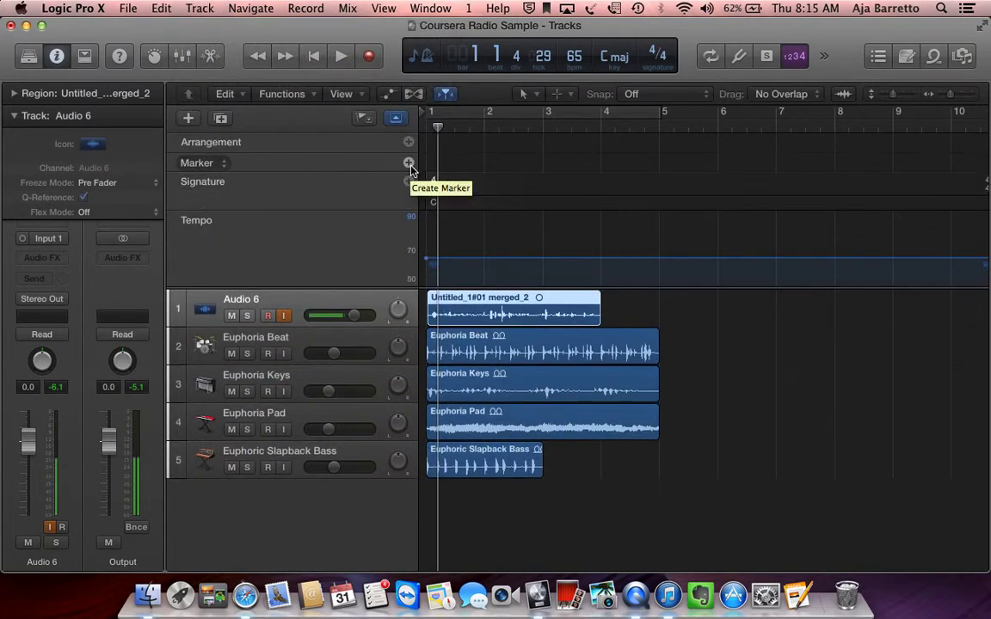
# Add a marker at bar 1 and name it Intro.
pyautogui.moveTo(442, 134); pyautogui.dragTo(421, 129)
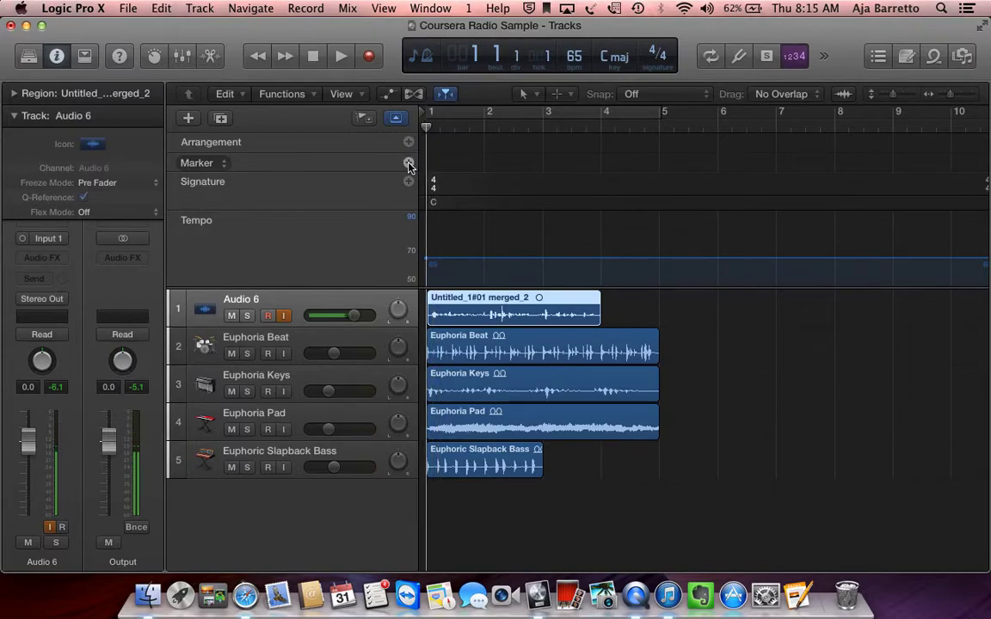
pyautogui.click(409, 163)
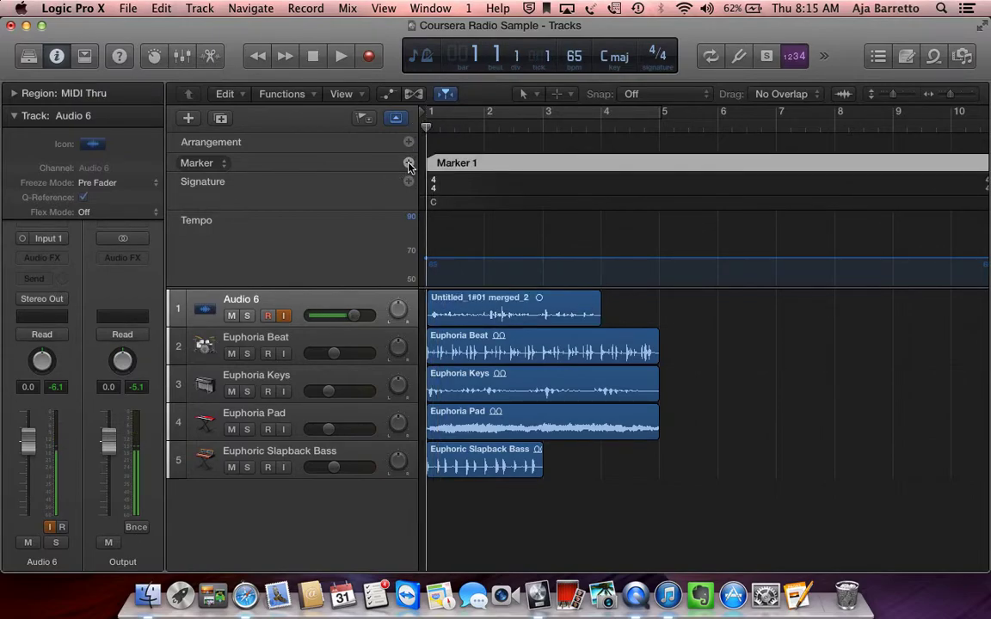
pyautogui.doubleClick(453, 164)
pyautogui.write('Into')
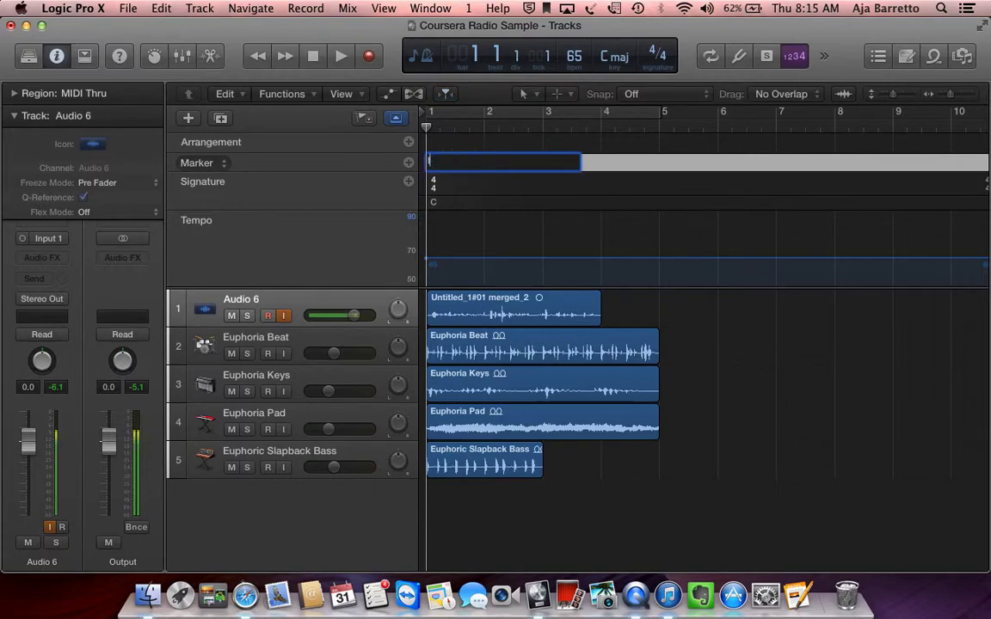
pyautogui.press('Return')
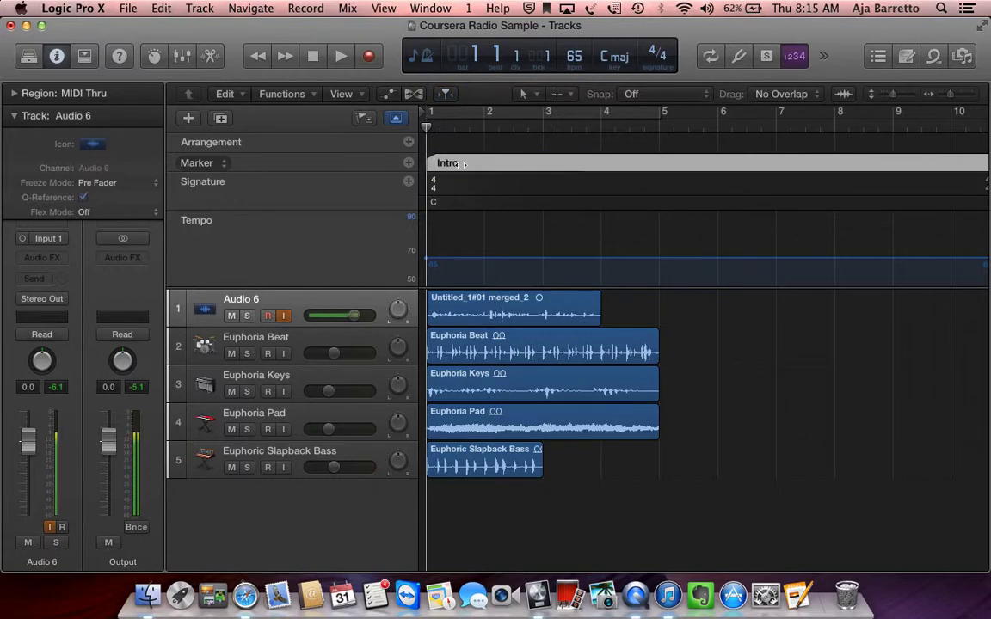
# Add a marker at bar 2 and name it verse 1.
pyautogui.click(484, 127)
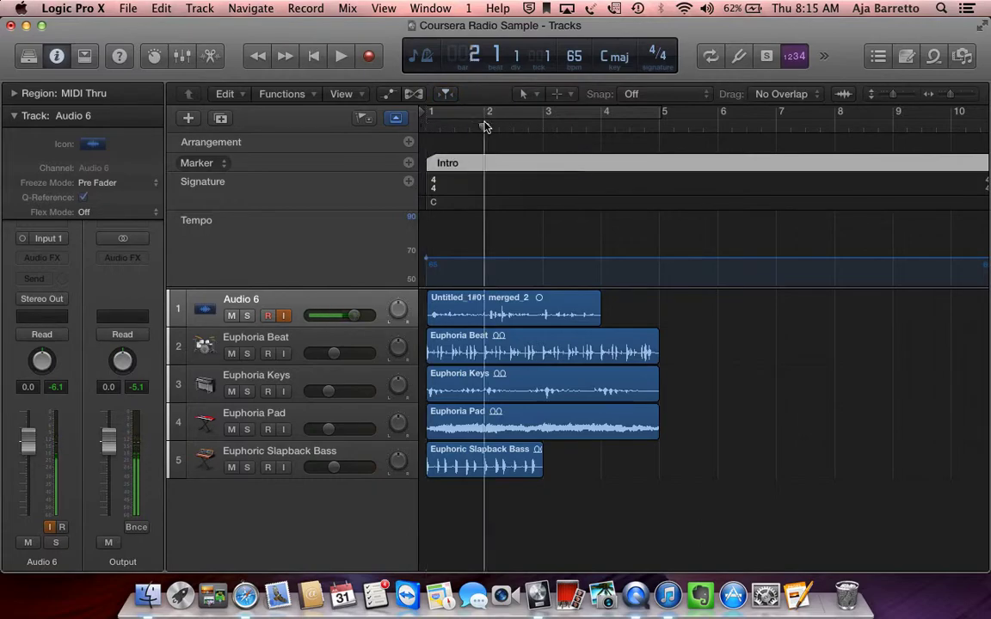
pyautogui.click(410, 163)
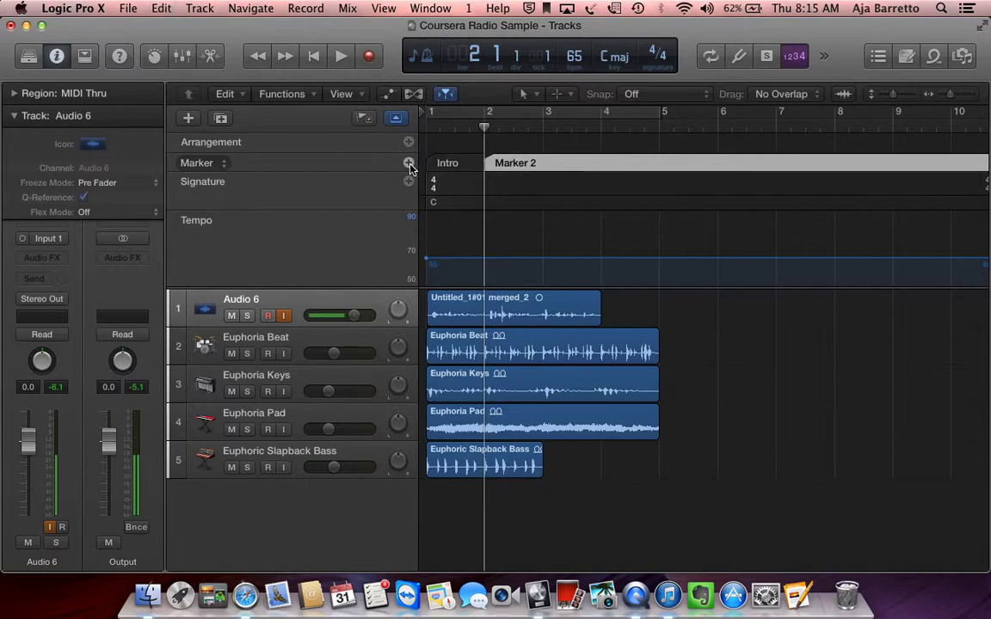
pyautogui.press('e')
pyautogui.doubleClick(521, 164)
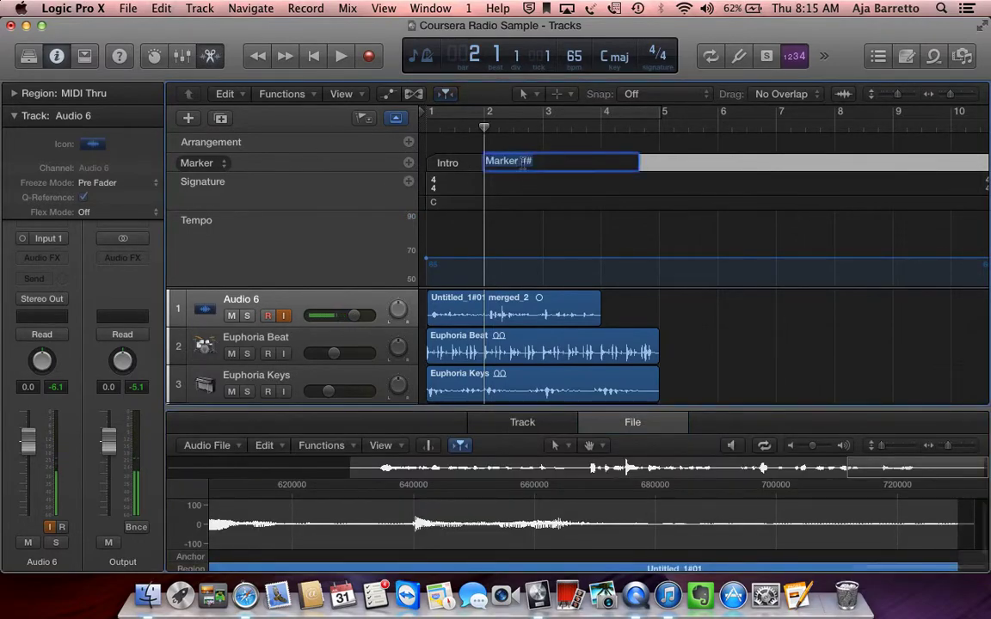
pyautogui.write('verse')
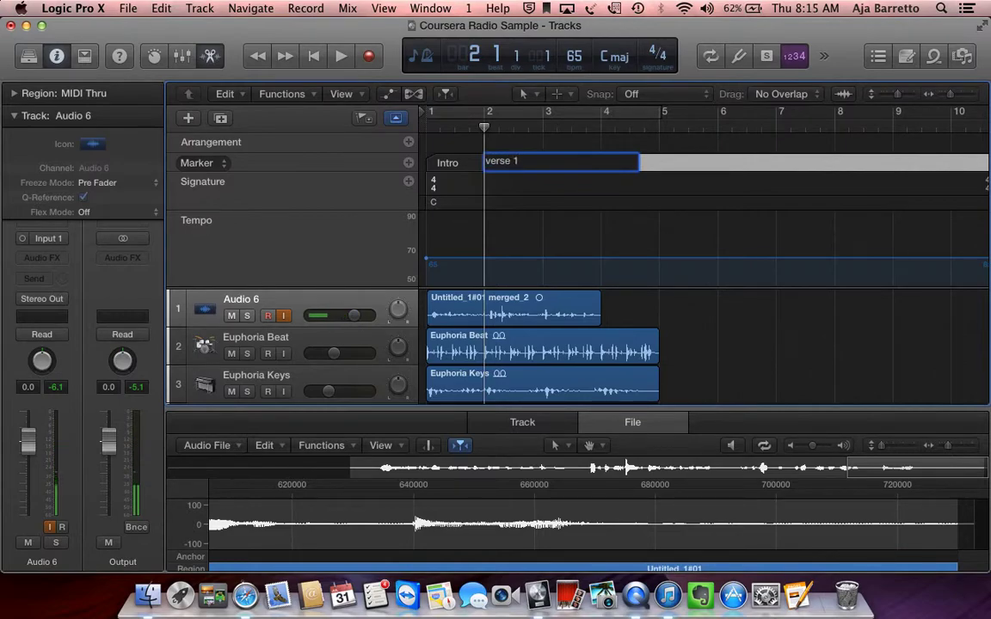
pyautogui.press('Return')
# Colour the Intro marker cyan from the Colors palette.
pyautogui.click(545, 127)
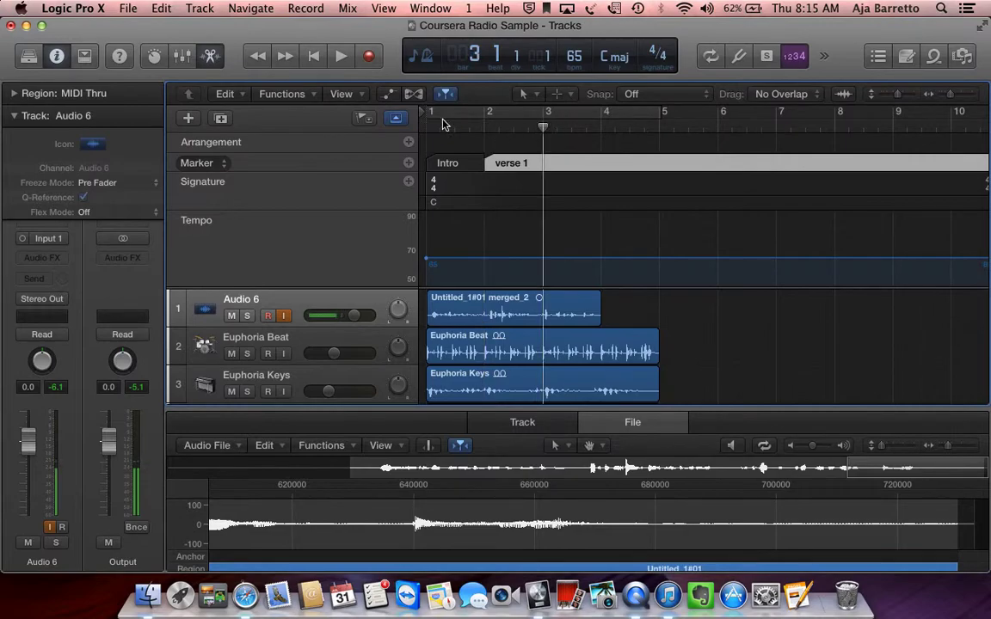
pyautogui.click(440, 163)
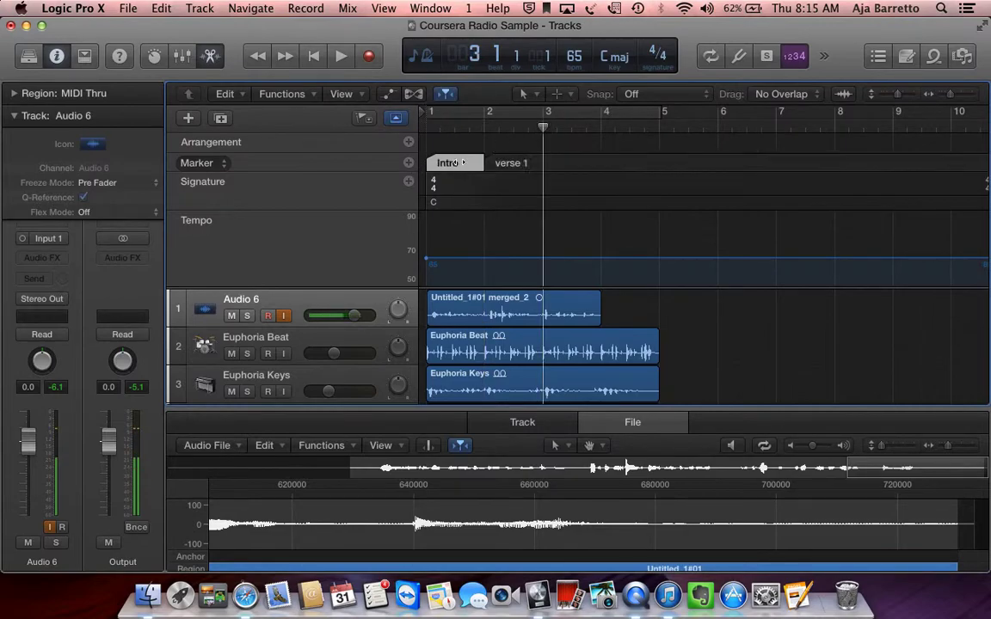
pyautogui.click(82, 55)
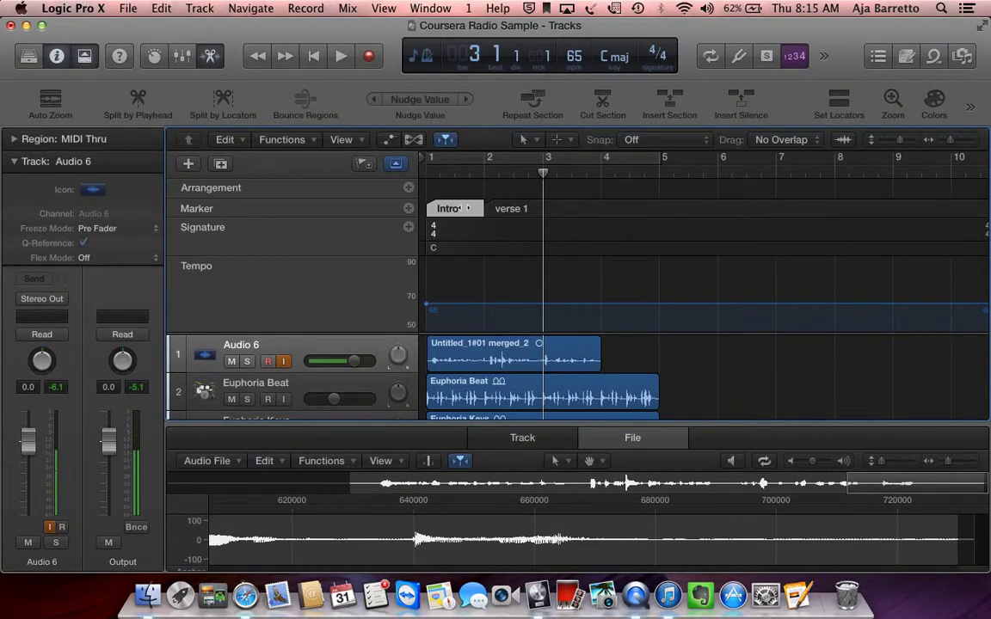
pyautogui.click(937, 106)
pyautogui.click(458, 231)
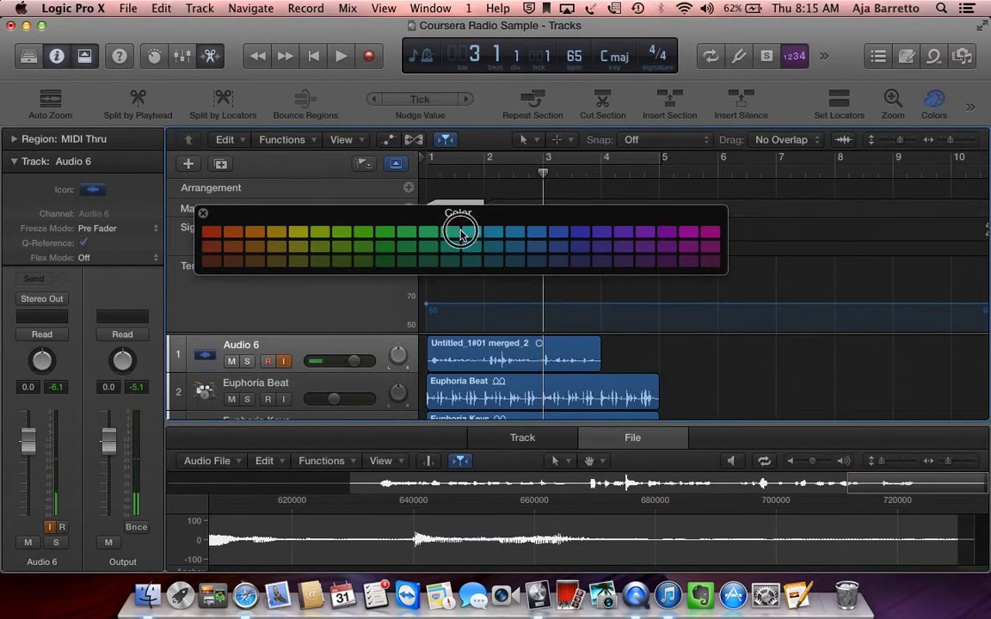
pyautogui.click(203, 213)
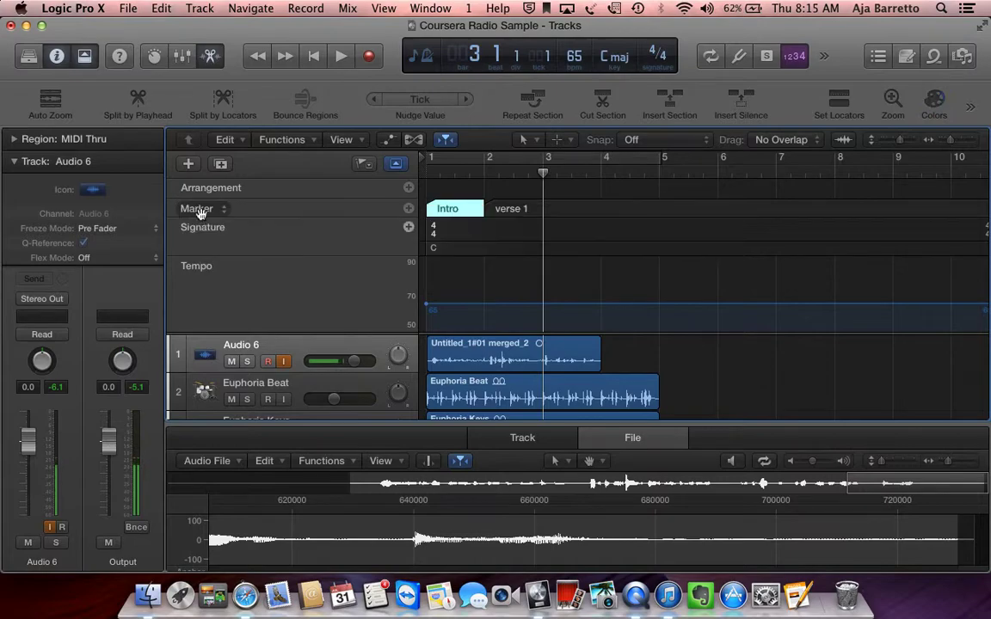
# Colour the verse 1 marker cyan to match.
pyautogui.click(545, 210)
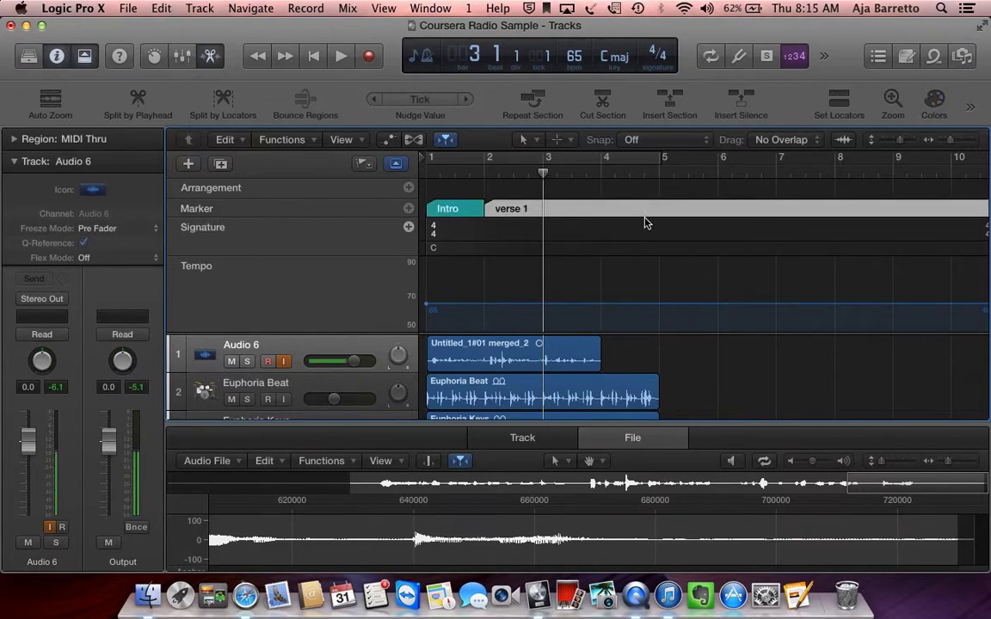
pyautogui.click(930, 110)
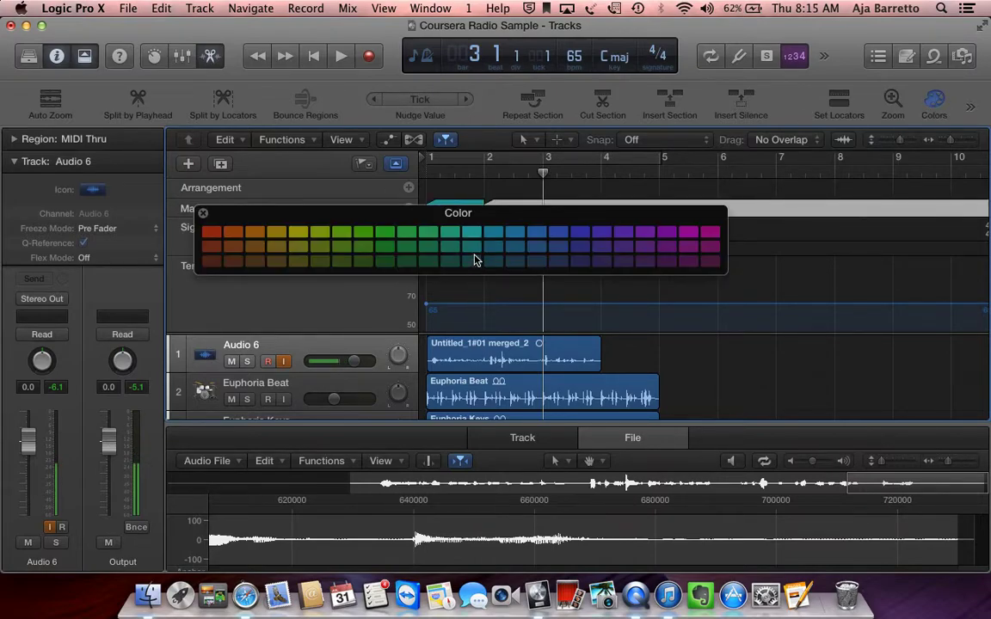
pyautogui.click(479, 250)
pyautogui.click(203, 212)
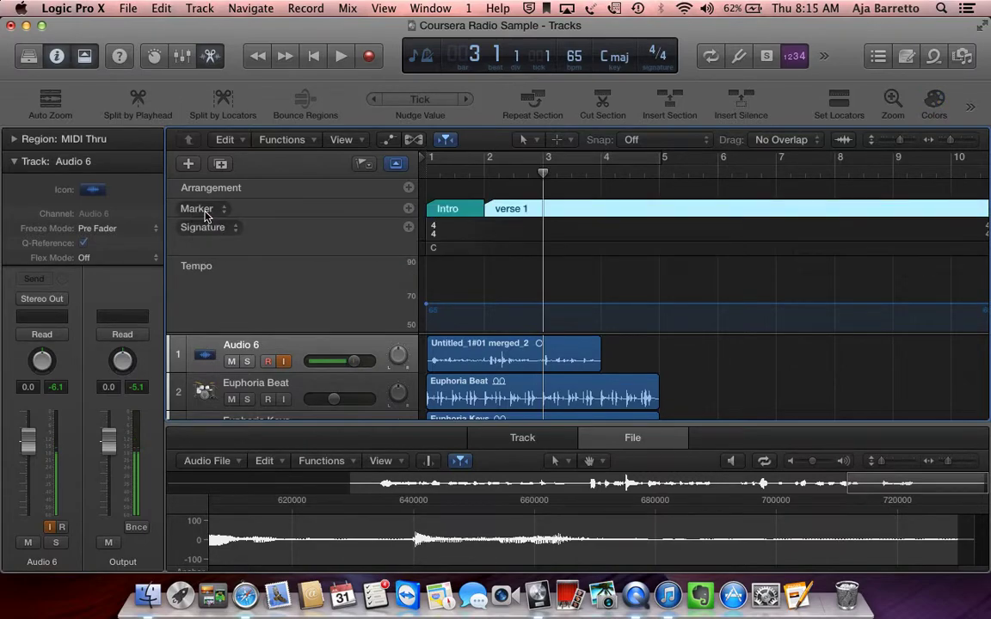
pyautogui.scroll(-5, 531, 292)
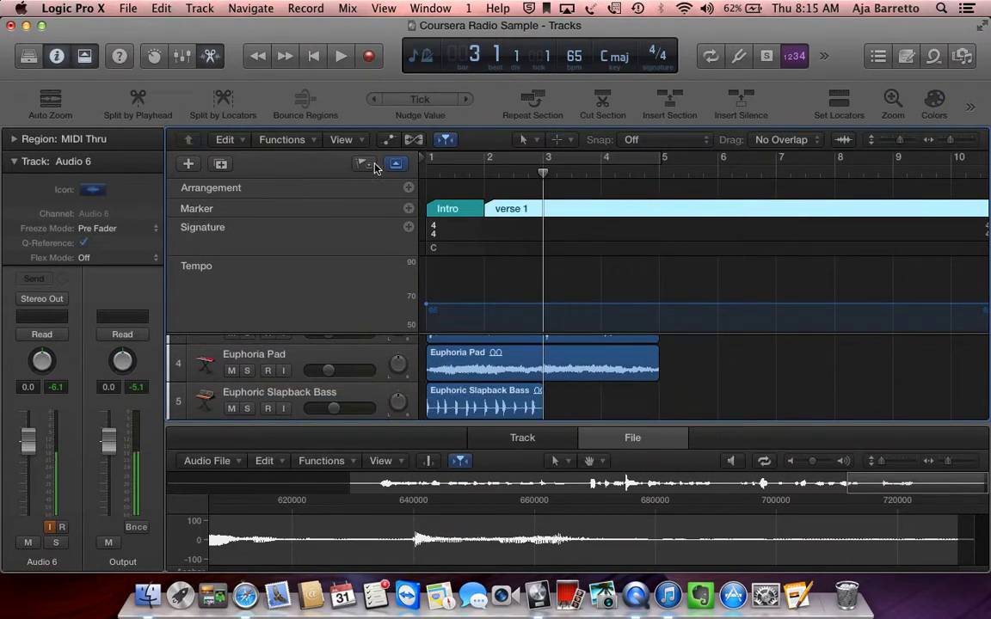
# Hide the global tracks; colour Euphoria Beat teal, Euphoria Keys green and Euphoria Pad dark green.
pyautogui.click(398, 164)
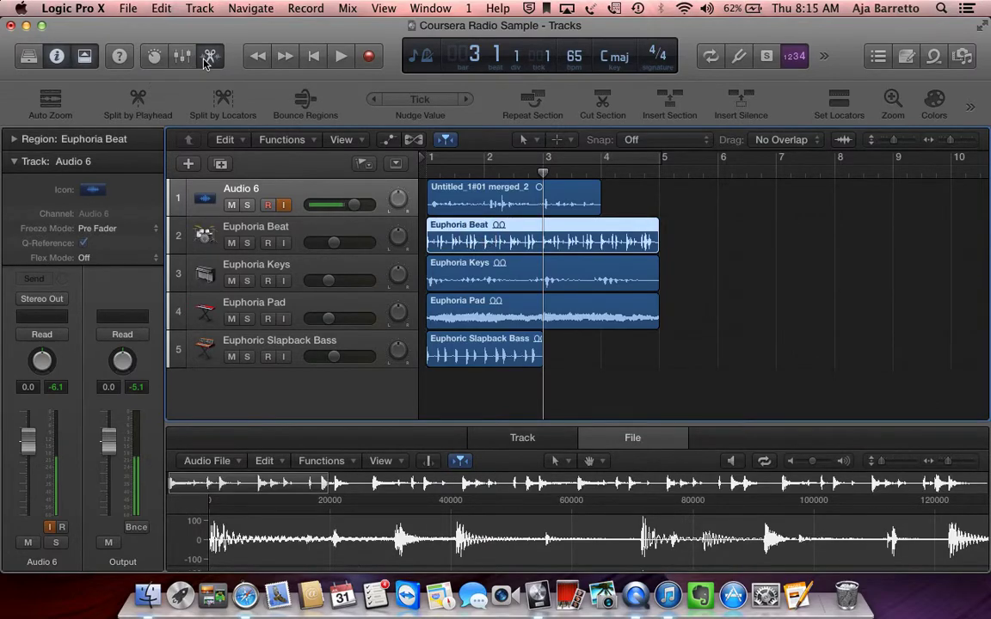
pyautogui.click(936, 103)
pyautogui.click(456, 232)
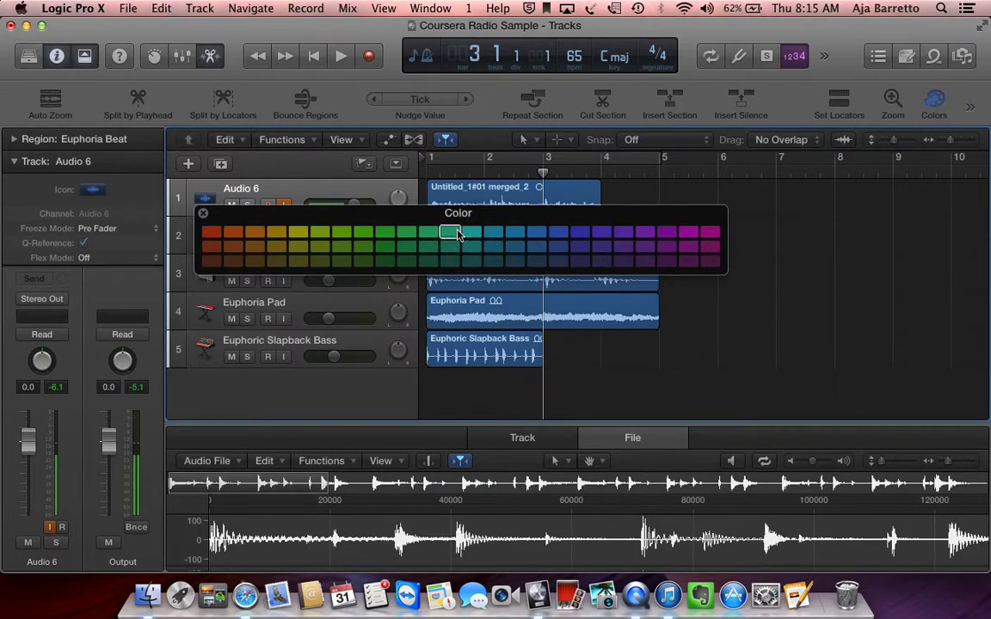
pyautogui.click(453, 295)
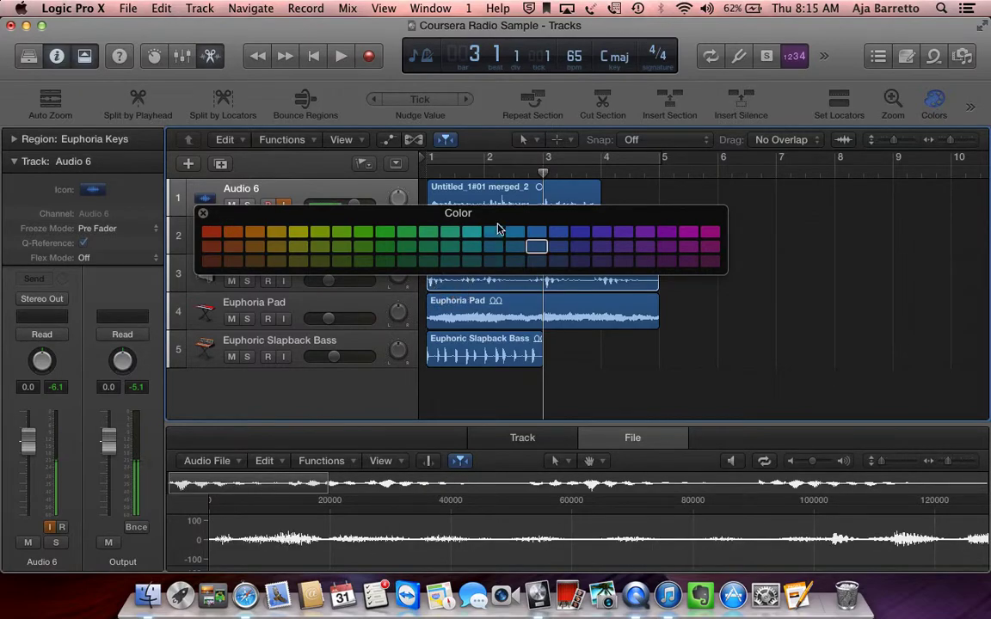
pyautogui.moveTo(497, 223); pyautogui.dragTo(794, 194)
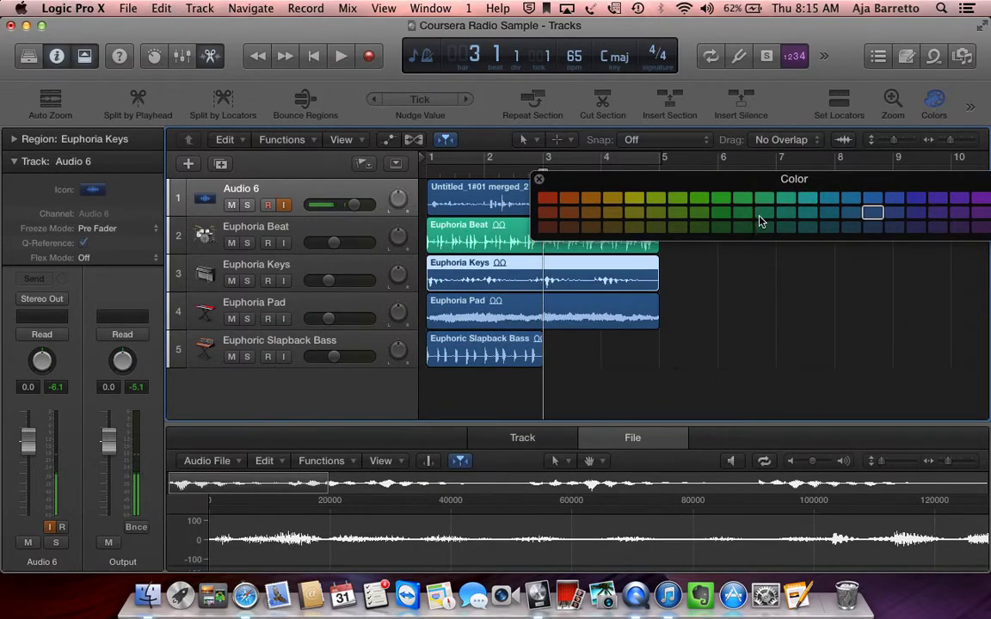
pyautogui.click(760, 220)
pyautogui.click(575, 319)
pyautogui.click(721, 228)
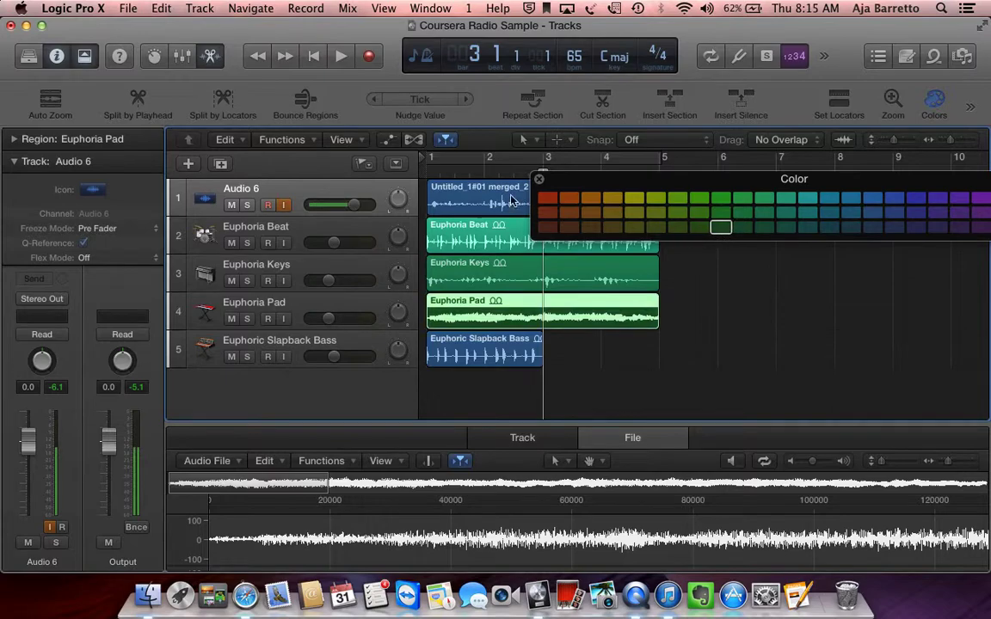
# Colour the merged voice region orange and Euphoric Slapback Bass yellow, then close the palette.
pyautogui.click(460, 187)
pyautogui.click(567, 199)
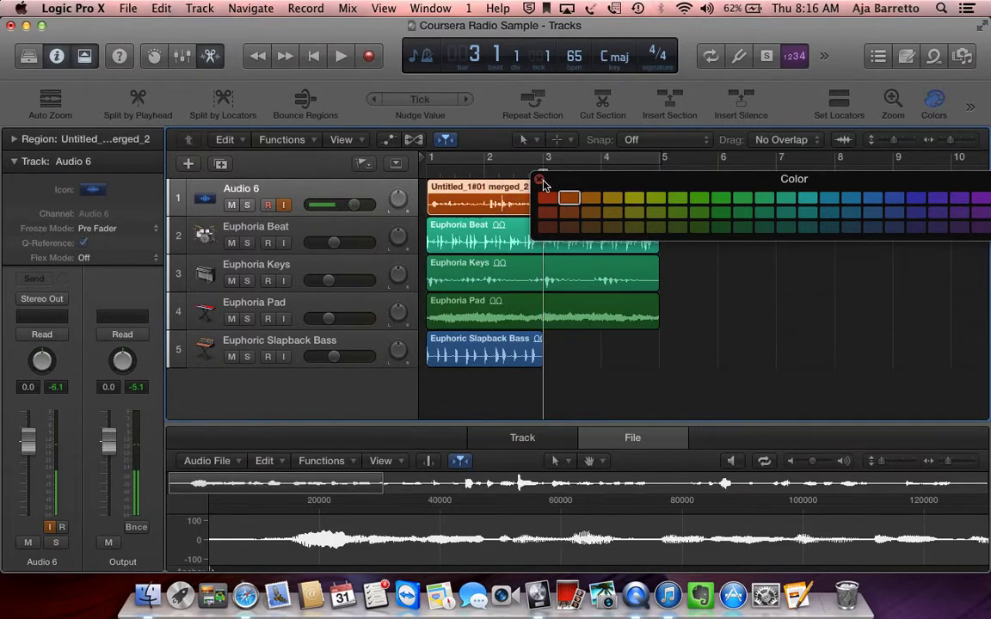
pyautogui.click(443, 344)
pyautogui.click(612, 199)
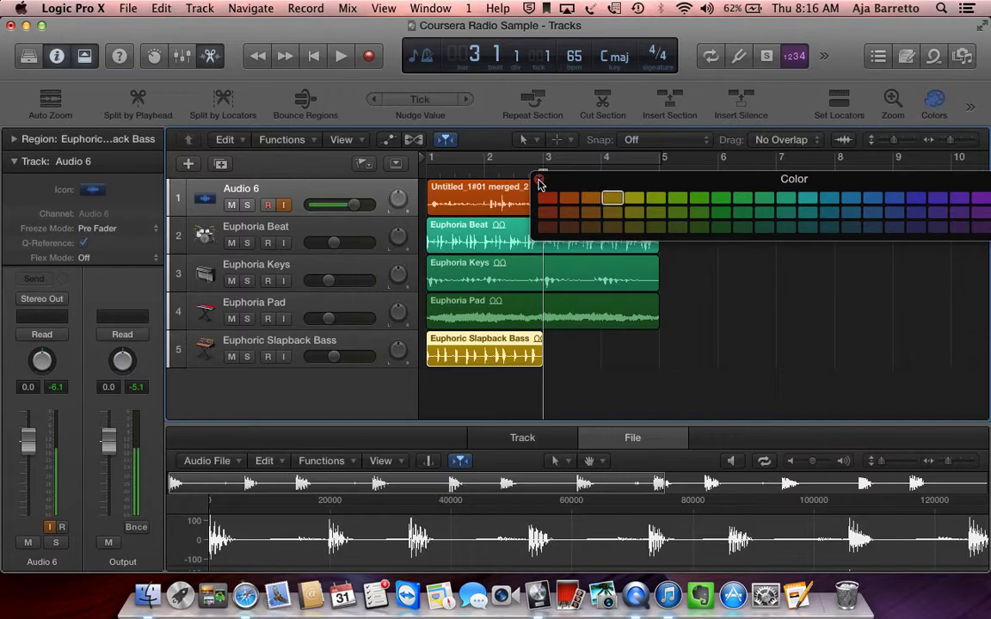
pyautogui.click(540, 182)
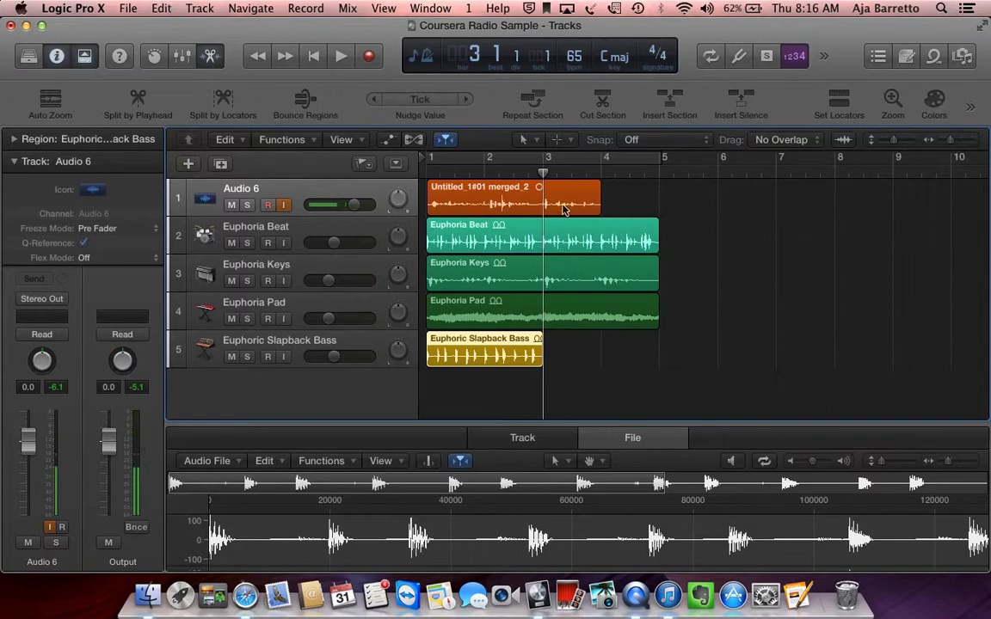
pyautogui.rightClick(527, 204)
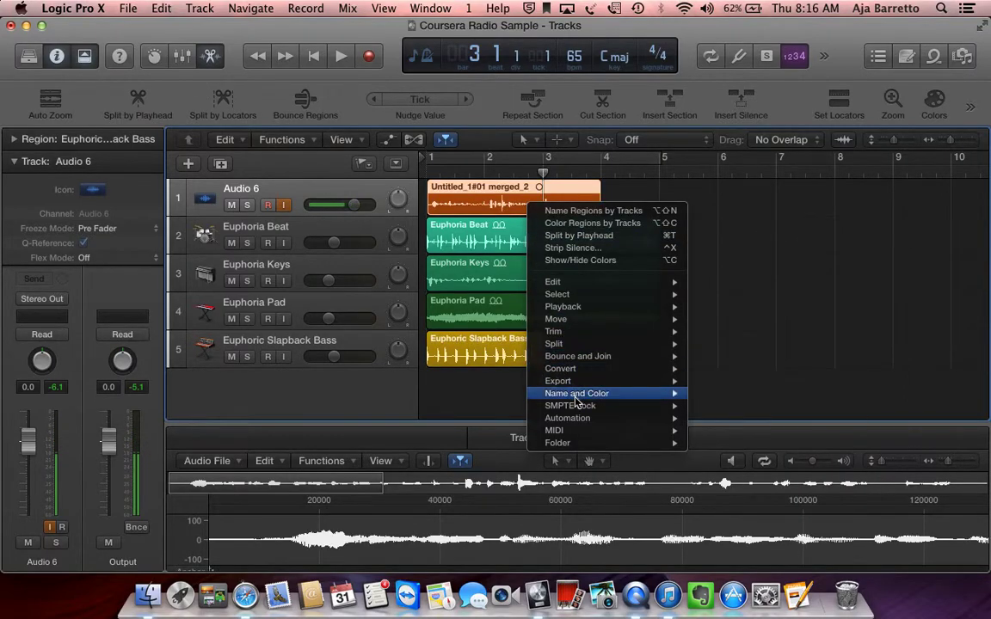
pyautogui.moveTo(575, 404)
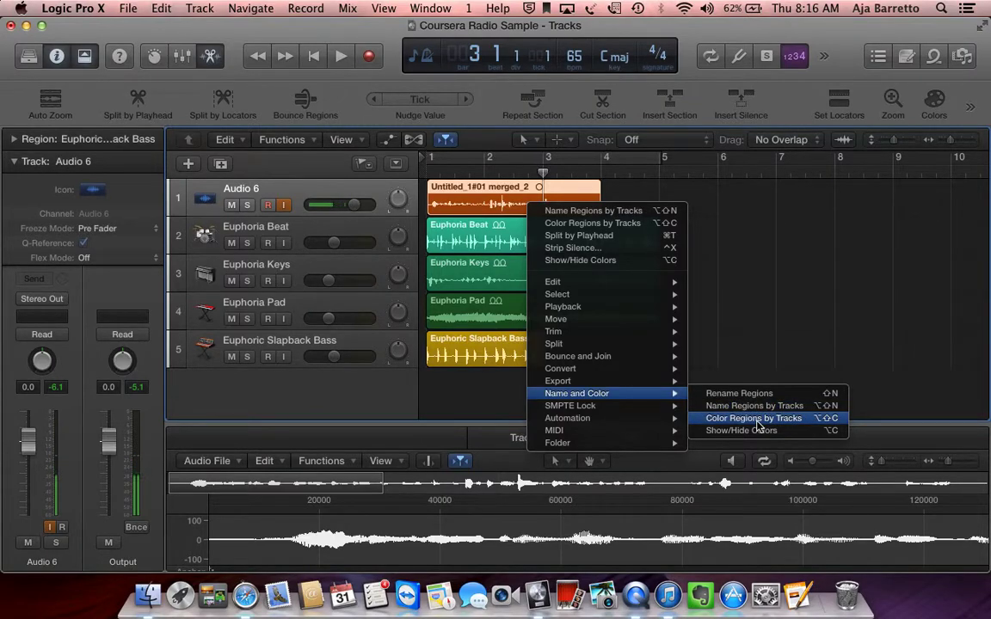
pyautogui.click(602, 236)
# Rename Untitled_1#01 merged_2 to Voiceover using the Text Tool.
pyautogui.click(523, 140)
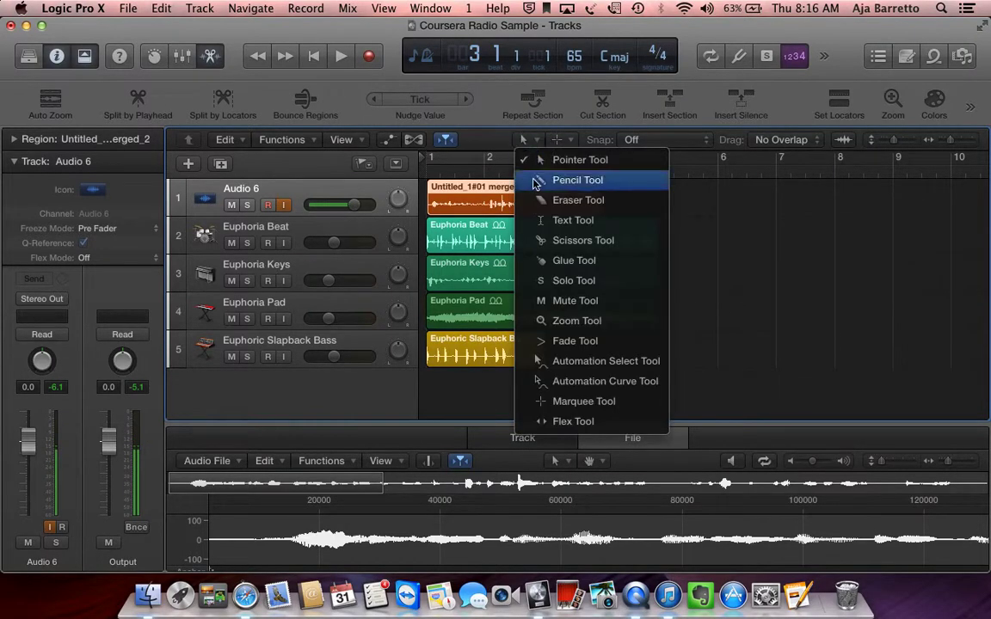
pyautogui.click(555, 220)
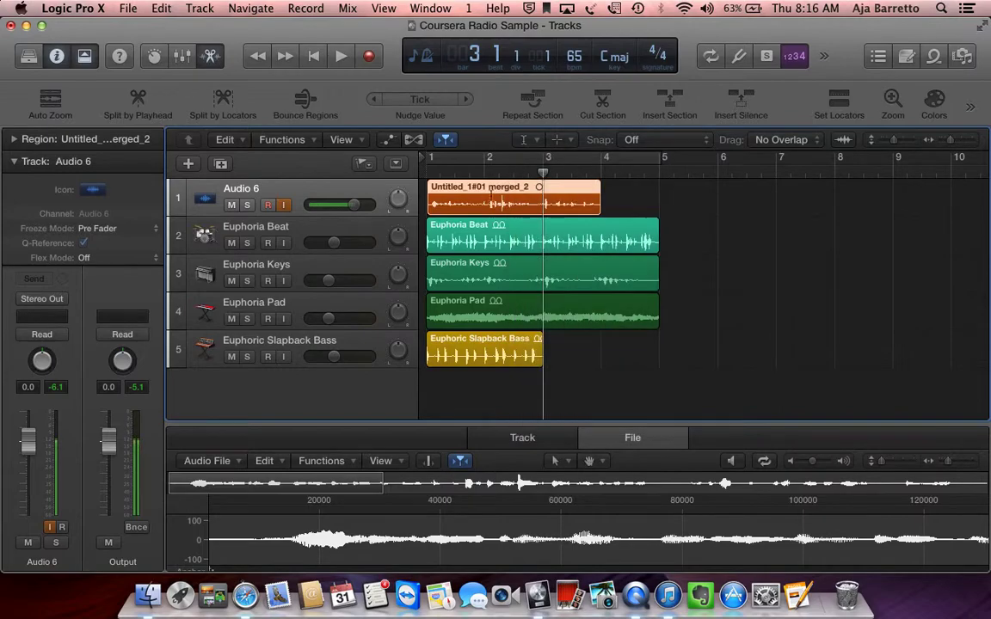
pyautogui.click(462, 186)
pyautogui.write('Voiceover')
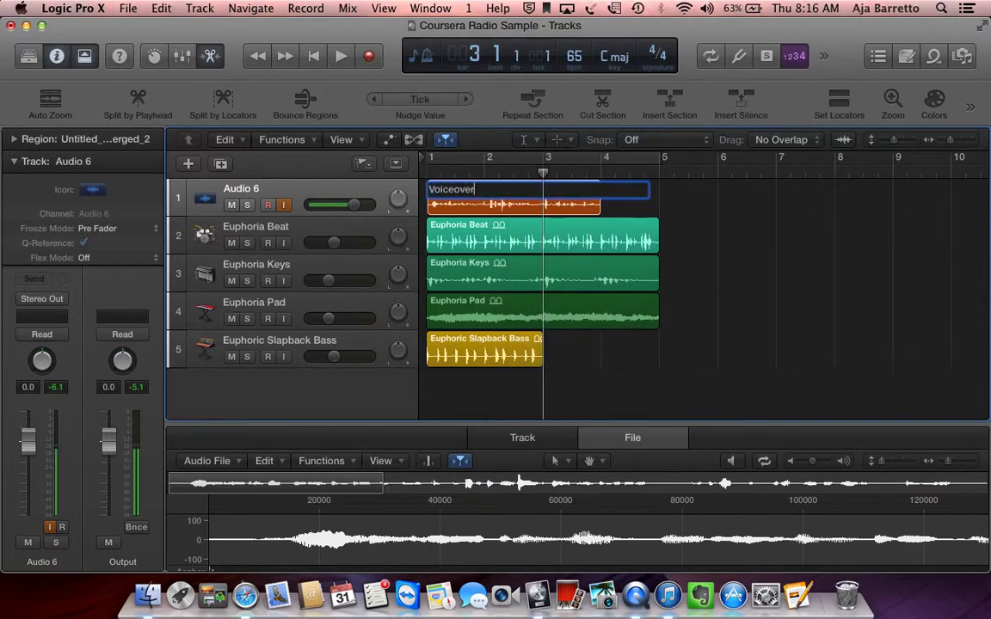
pyautogui.press('Return')
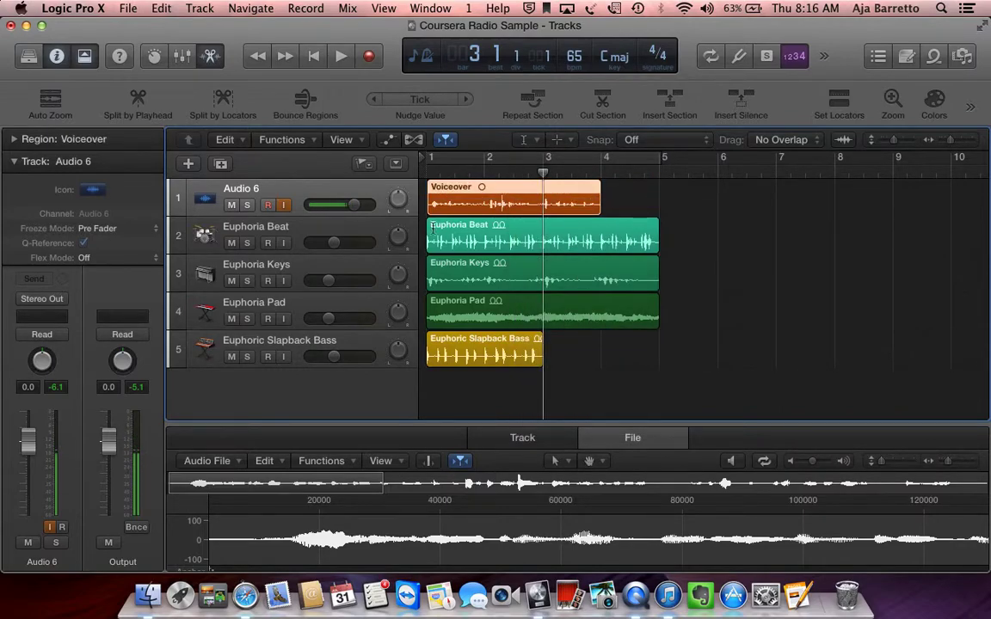
pyautogui.click(455, 225)
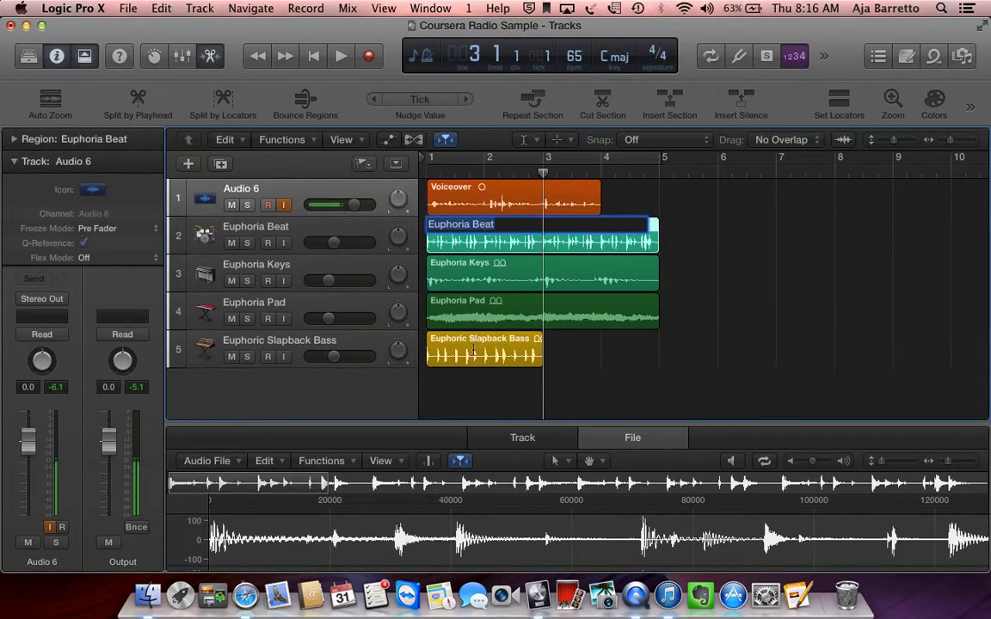
pyautogui.click(581, 370)
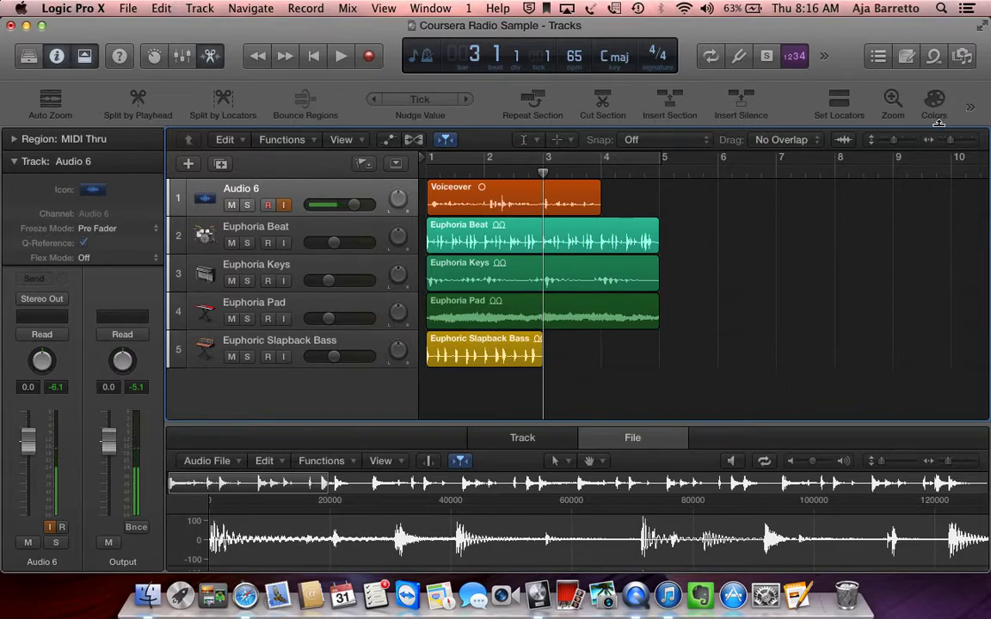
# Widen the zoom horizontally, make the track rows taller, and fit all regions into view.
pyautogui.moveTo(947, 140); pyautogui.dragTo(964, 149)
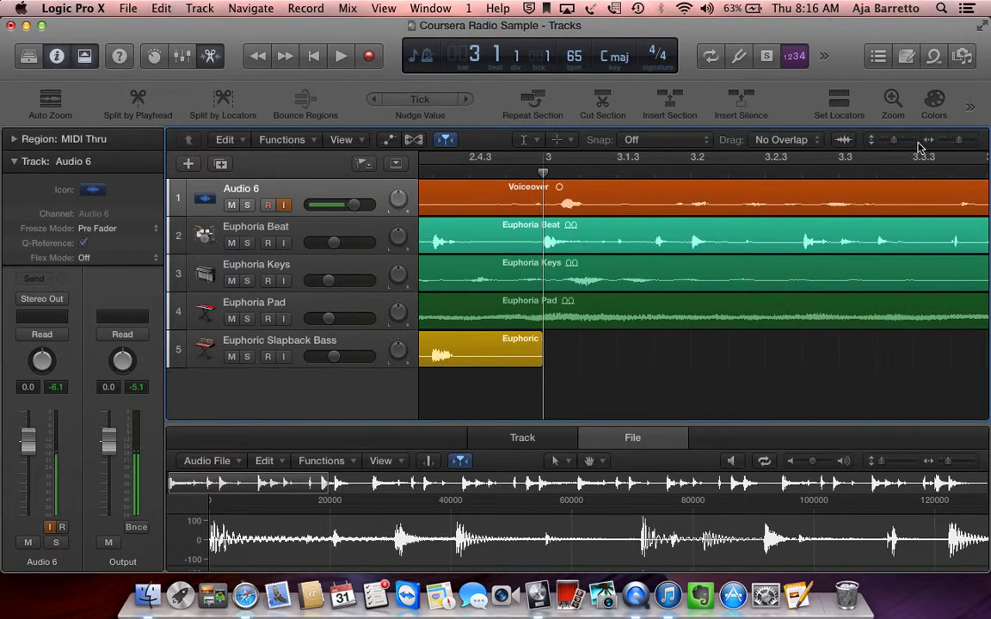
pyautogui.moveTo(894, 147); pyautogui.dragTo(895, 147)
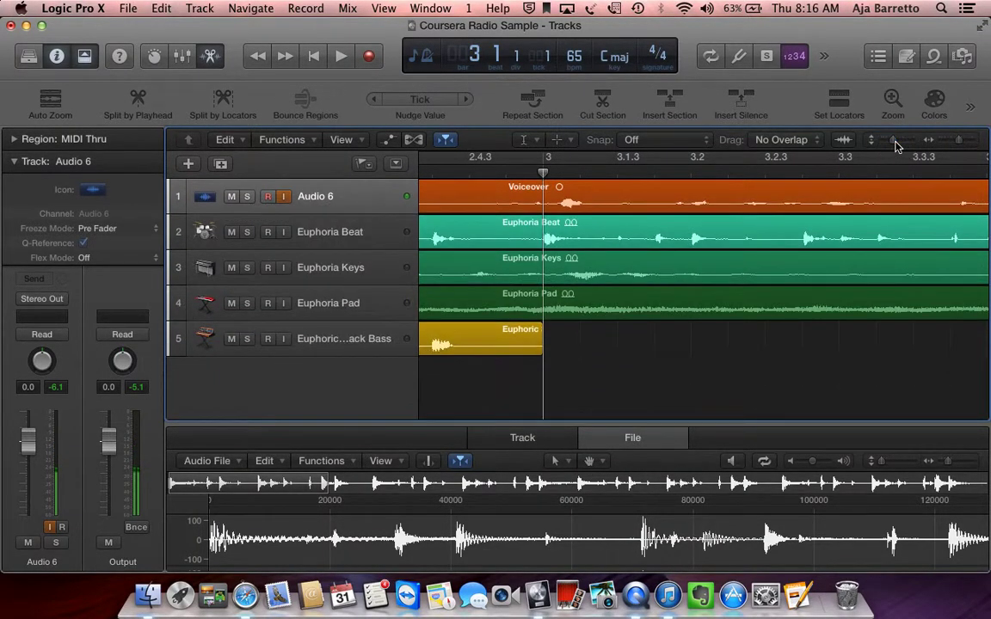
pyautogui.click(895, 99)
pyautogui.click(894, 100)
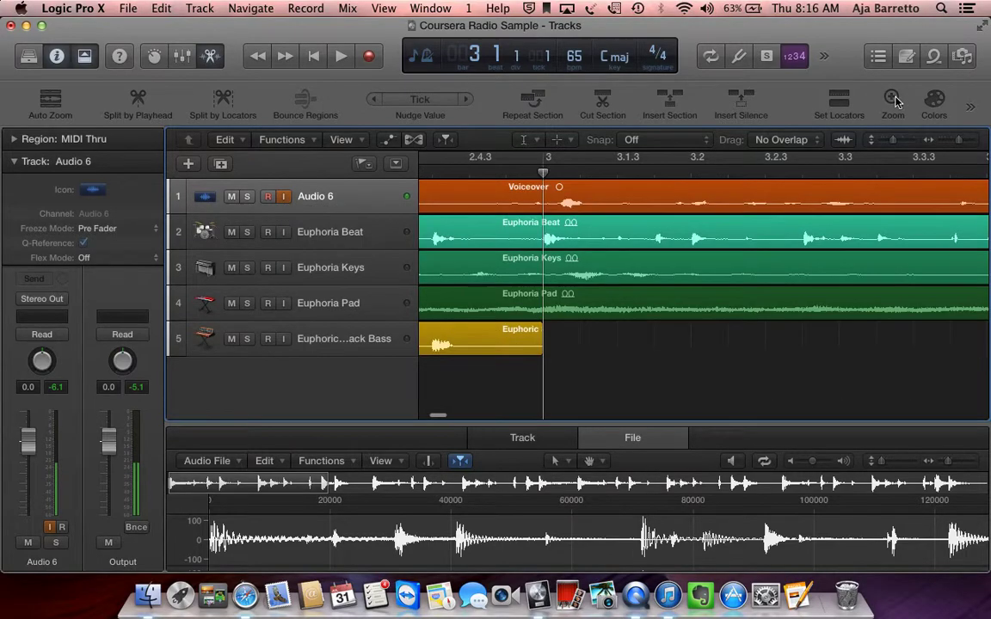
pyautogui.click(895, 99)
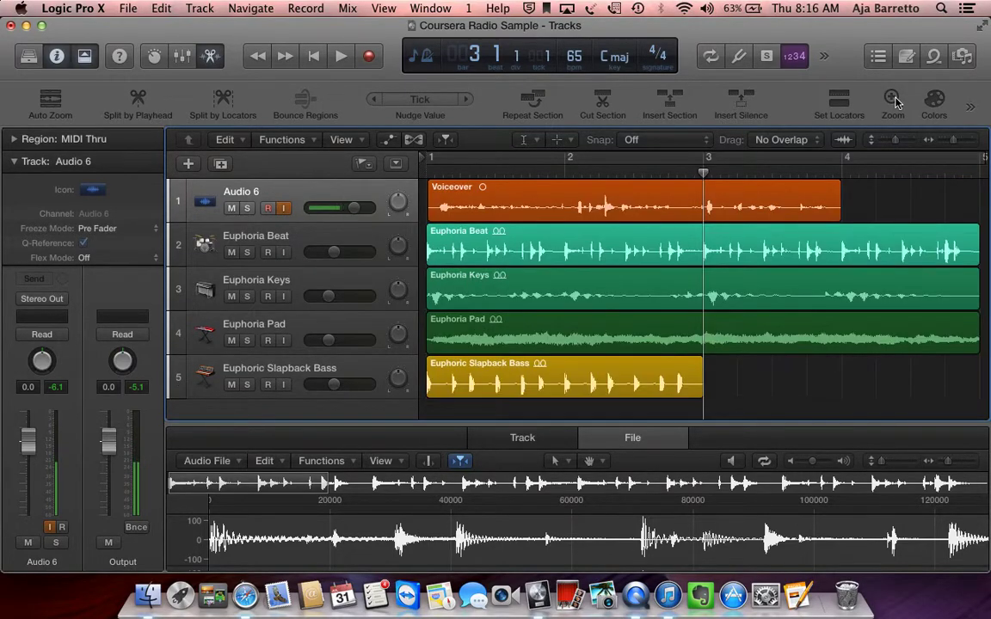
pyautogui.click(527, 140)
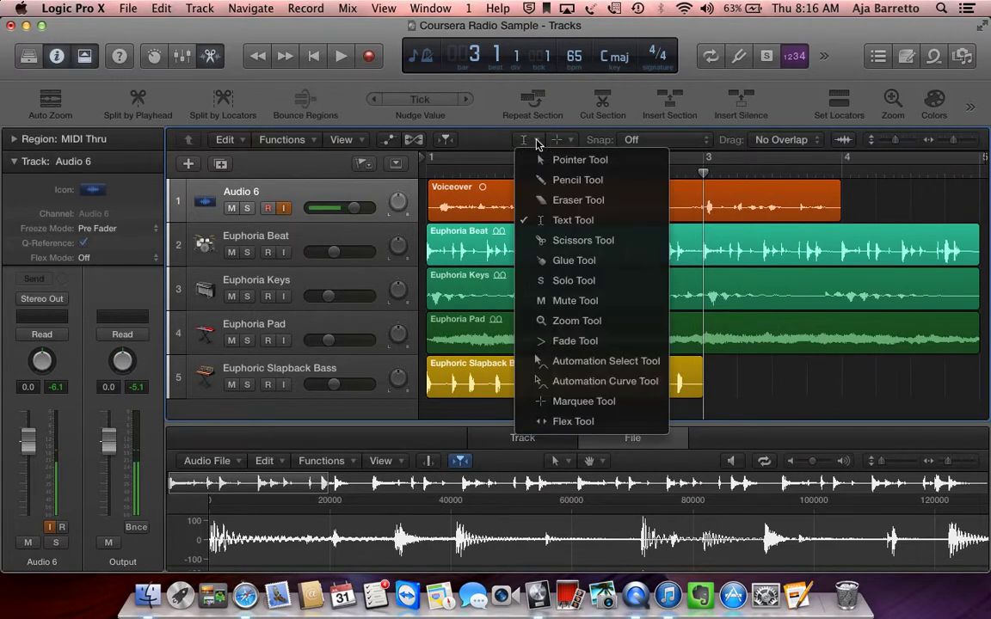
# Use the Zoom Tool to magnify the Voiceover region on Audio 6, then zoom back out slightly.
pyautogui.click(580, 322)
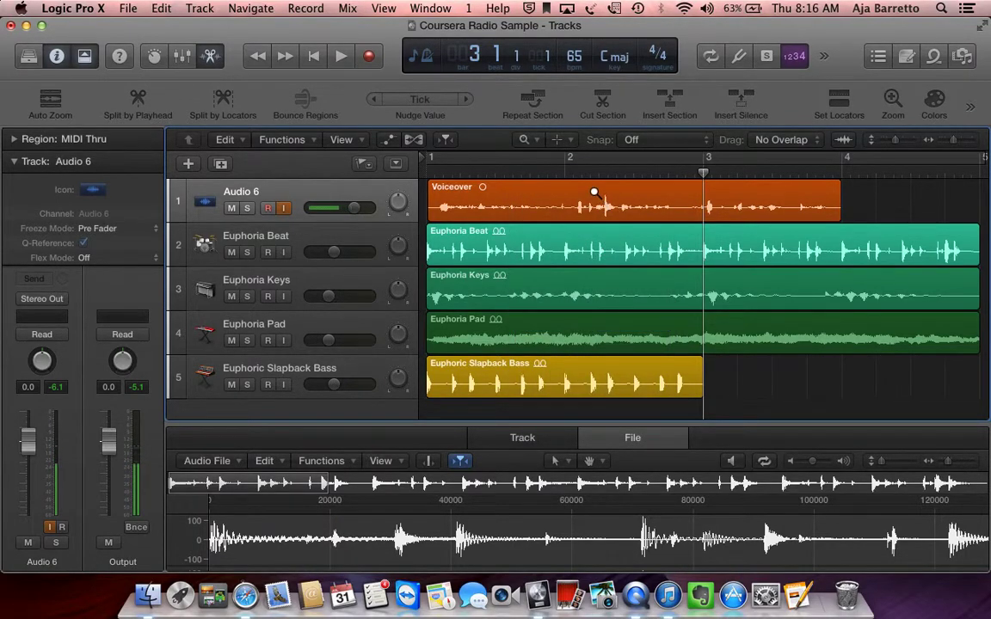
pyautogui.moveTo(593, 191); pyautogui.dragTo(638, 223)
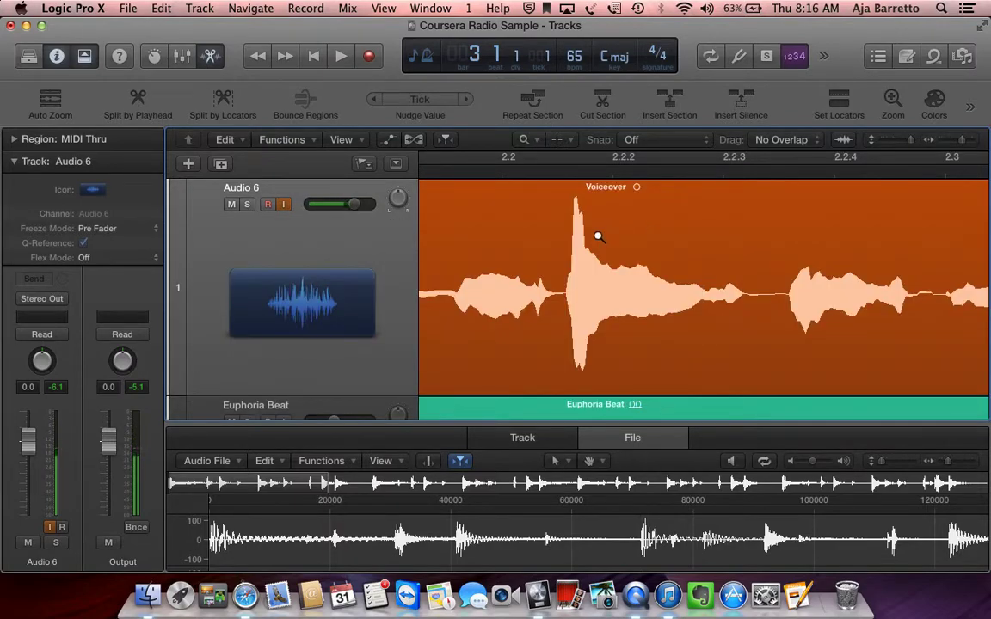
pyautogui.scroll(5, 599, 236)
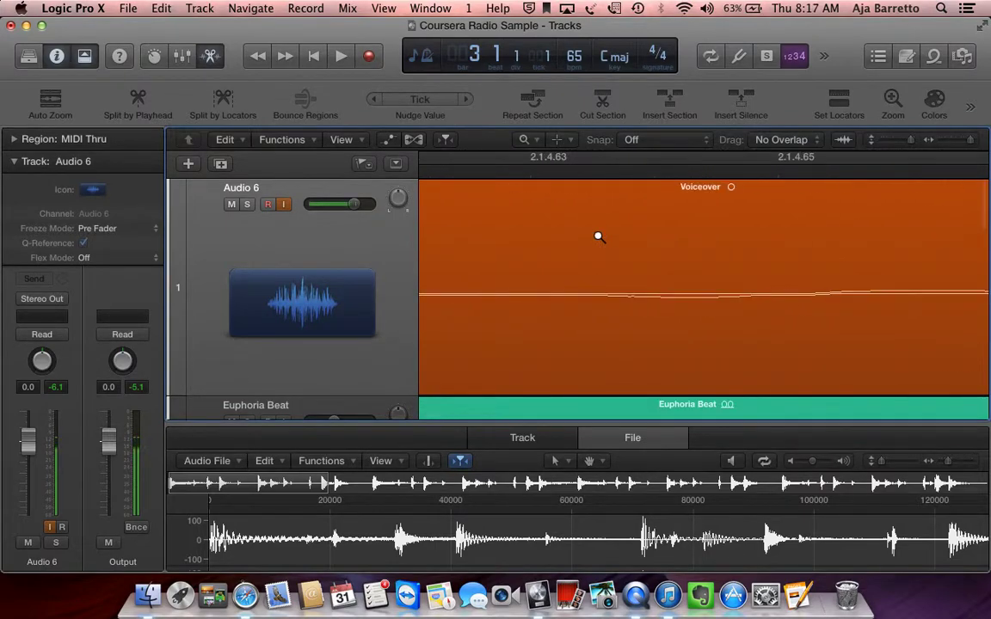
pyautogui.scroll(-8, 599, 236)
pyautogui.scroll(-5, 599, 236)
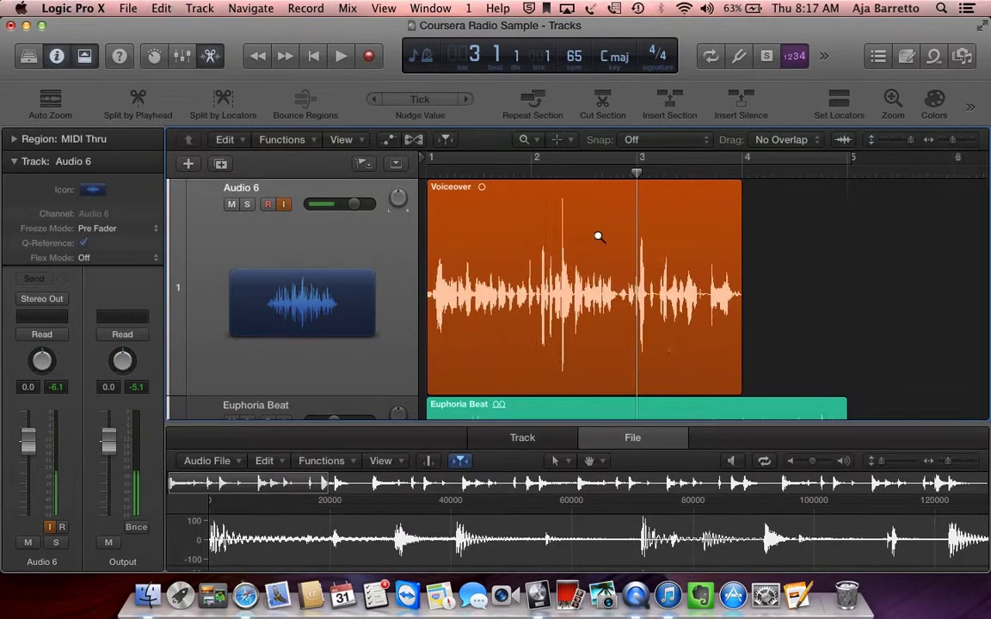